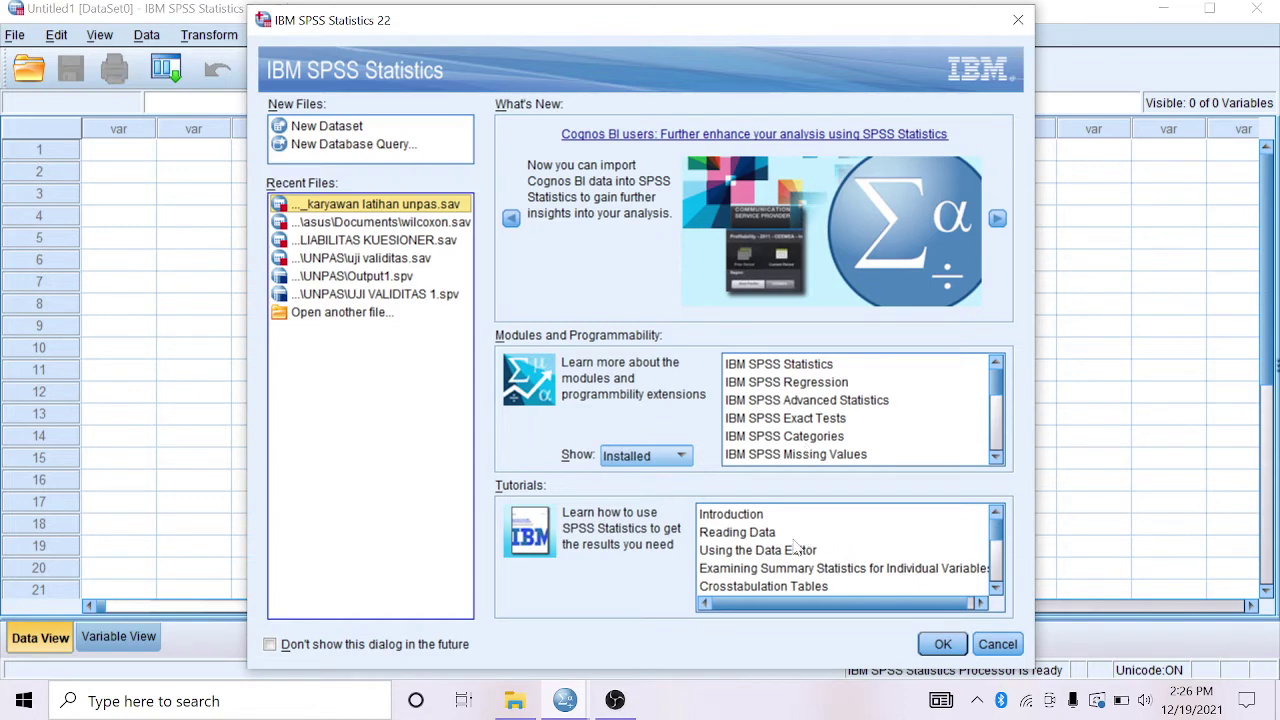
# Open the recent file data_karyawan latihan unpas.sav, display its variable definitions and widen the Name column to show full variable names
pyautogui.click(940, 645)
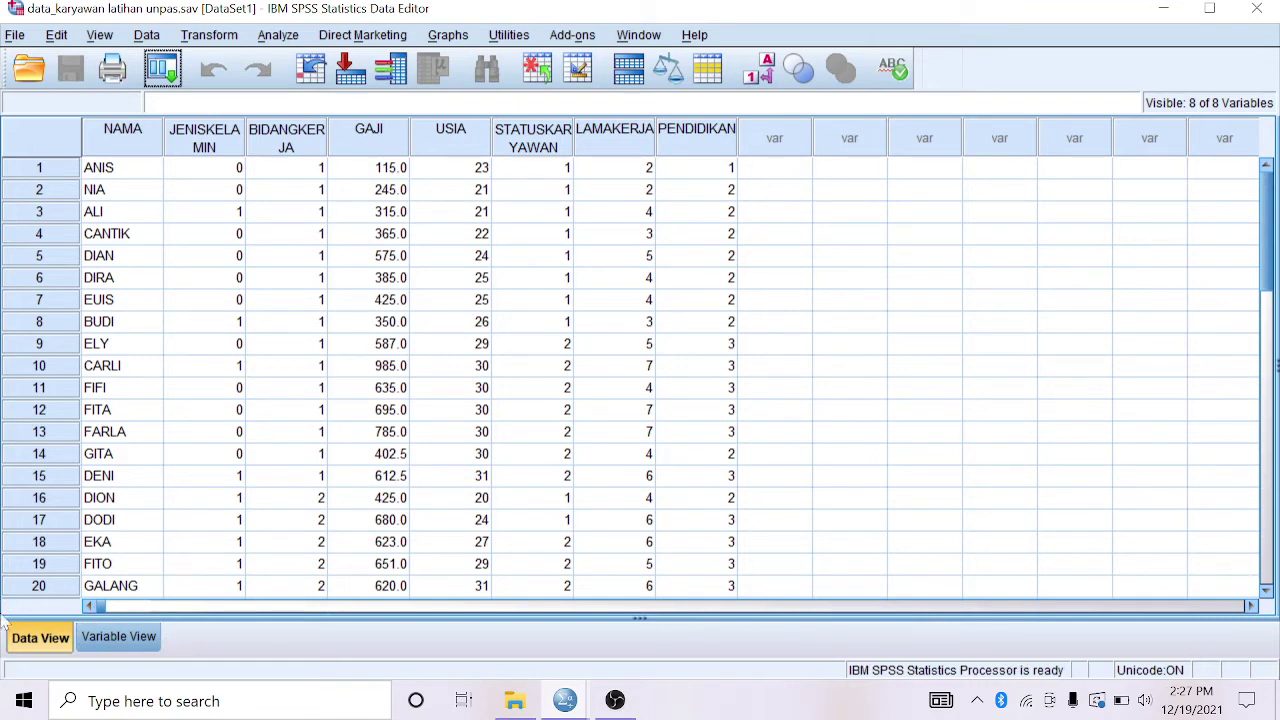
pyautogui.click(120, 637)
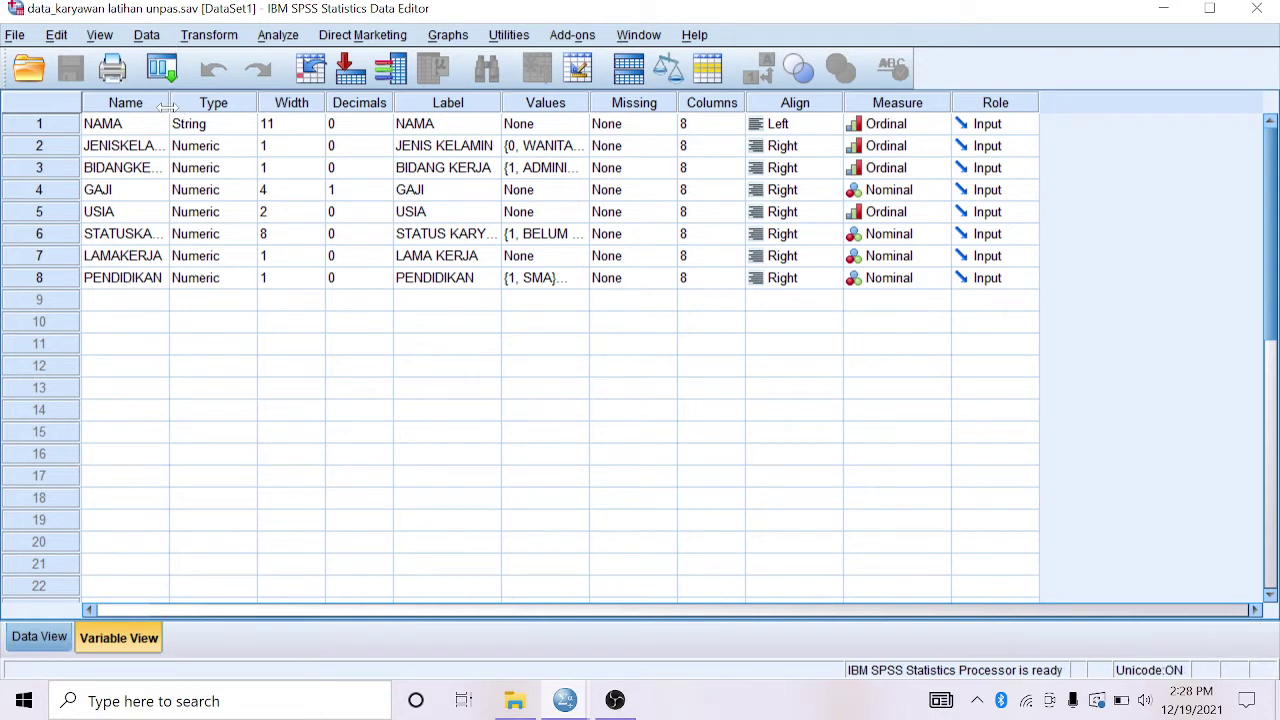
pyautogui.moveTo(167, 103); pyautogui.dragTo(335, 103)
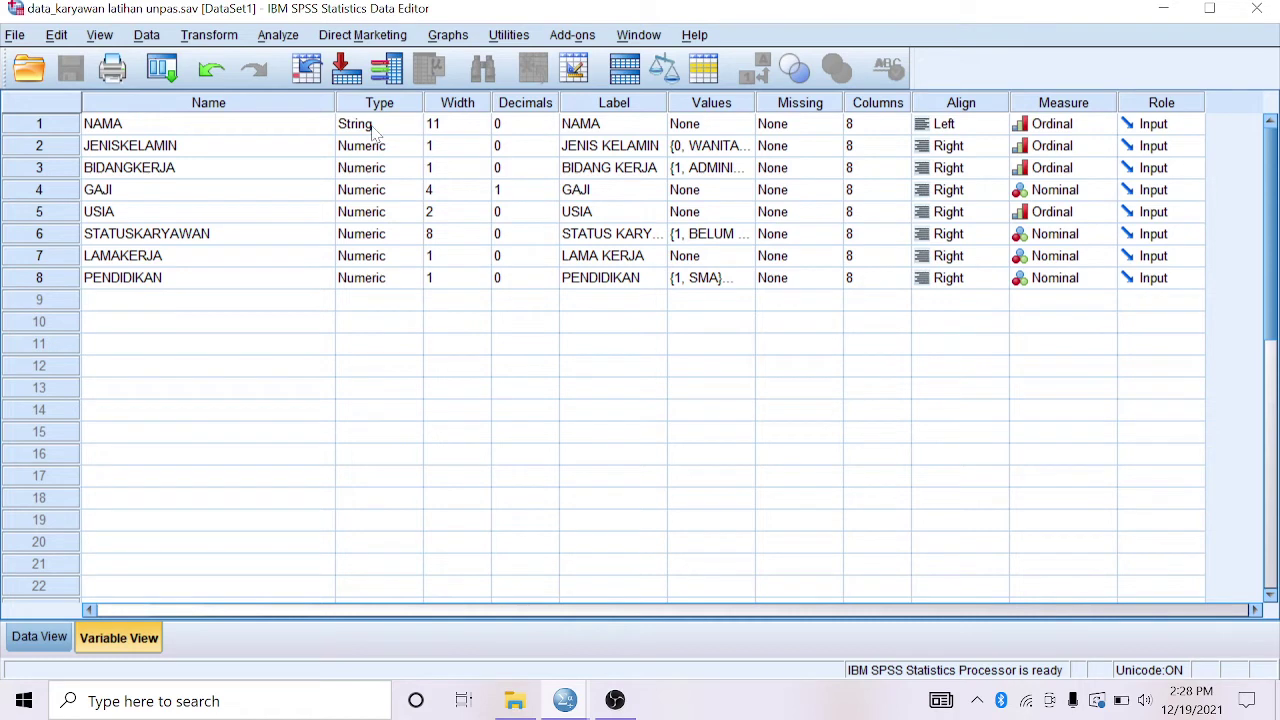
# Inspect the variable type settings of NAMA and accept them as String
pyautogui.click(410, 128)
pyautogui.click(413, 125)
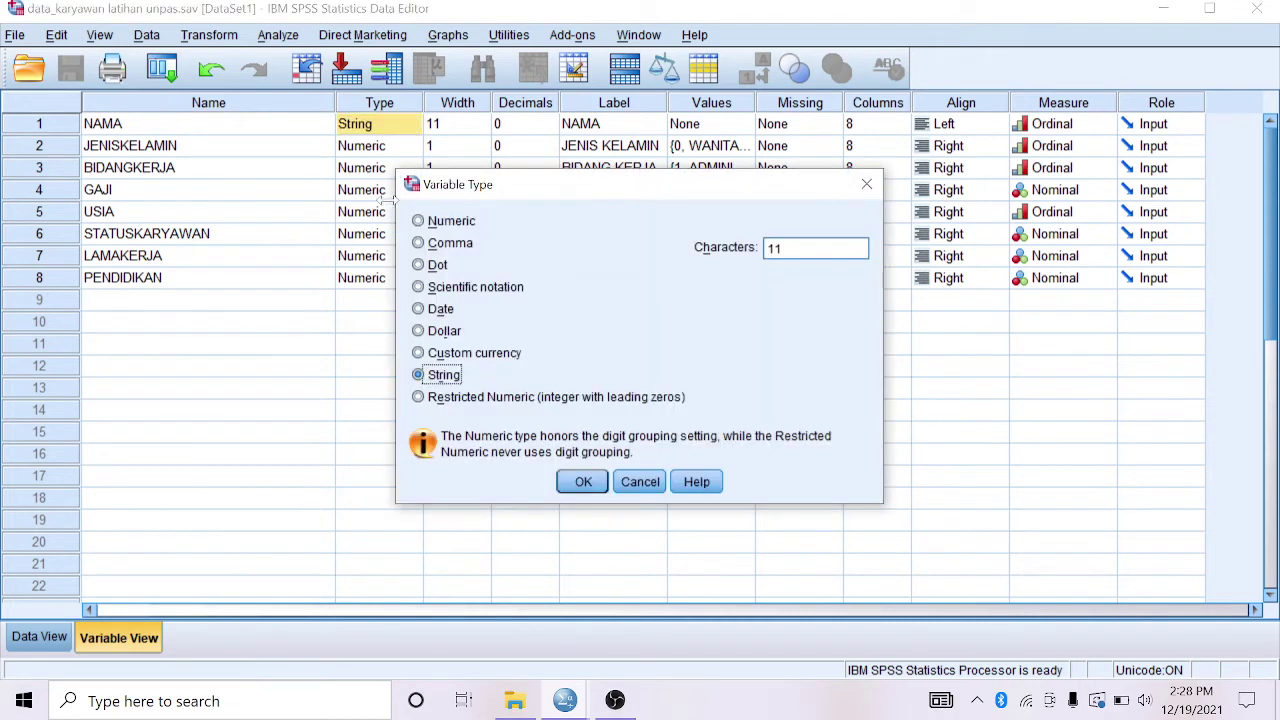
pyautogui.click(866, 184)
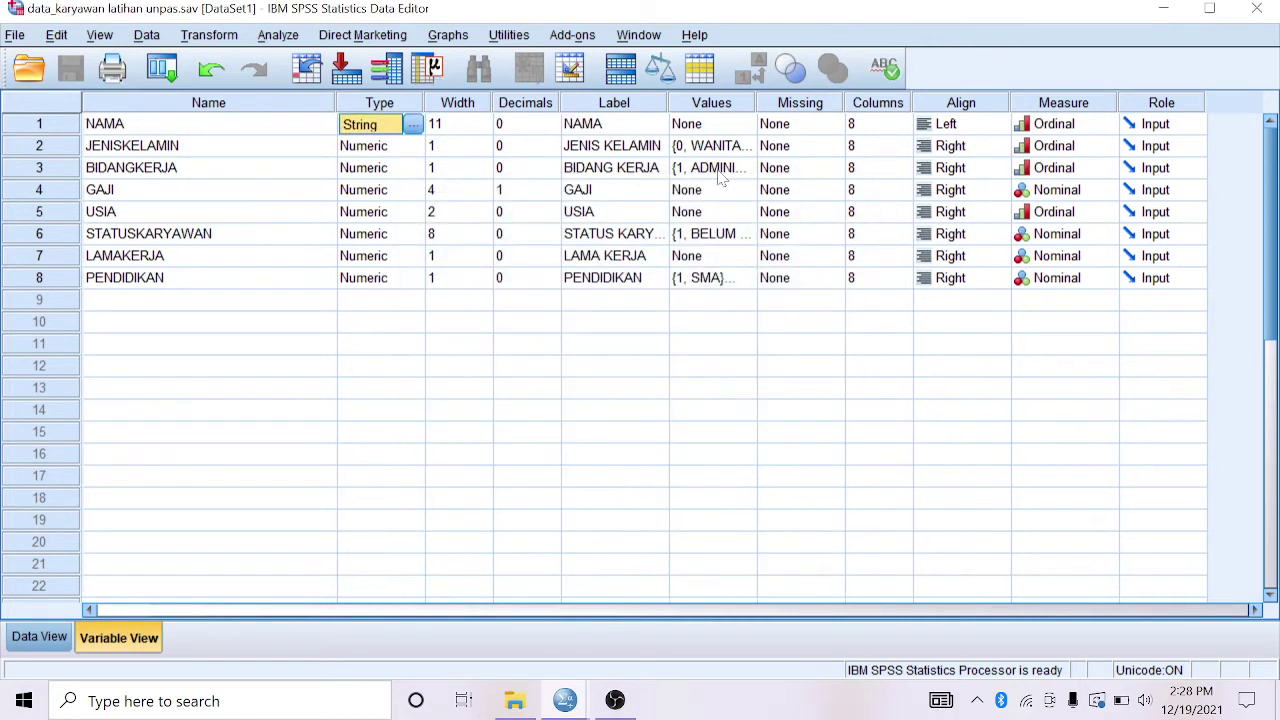
pyautogui.click(413, 126)
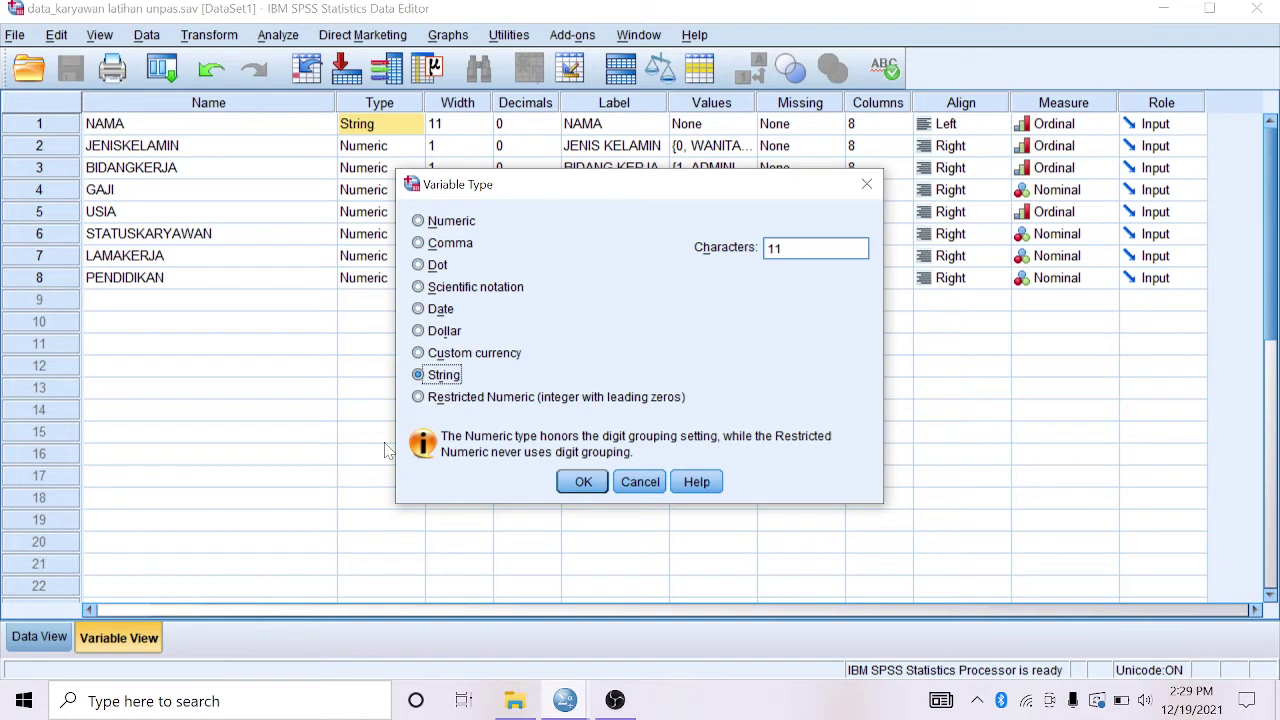
pyautogui.click(584, 482)
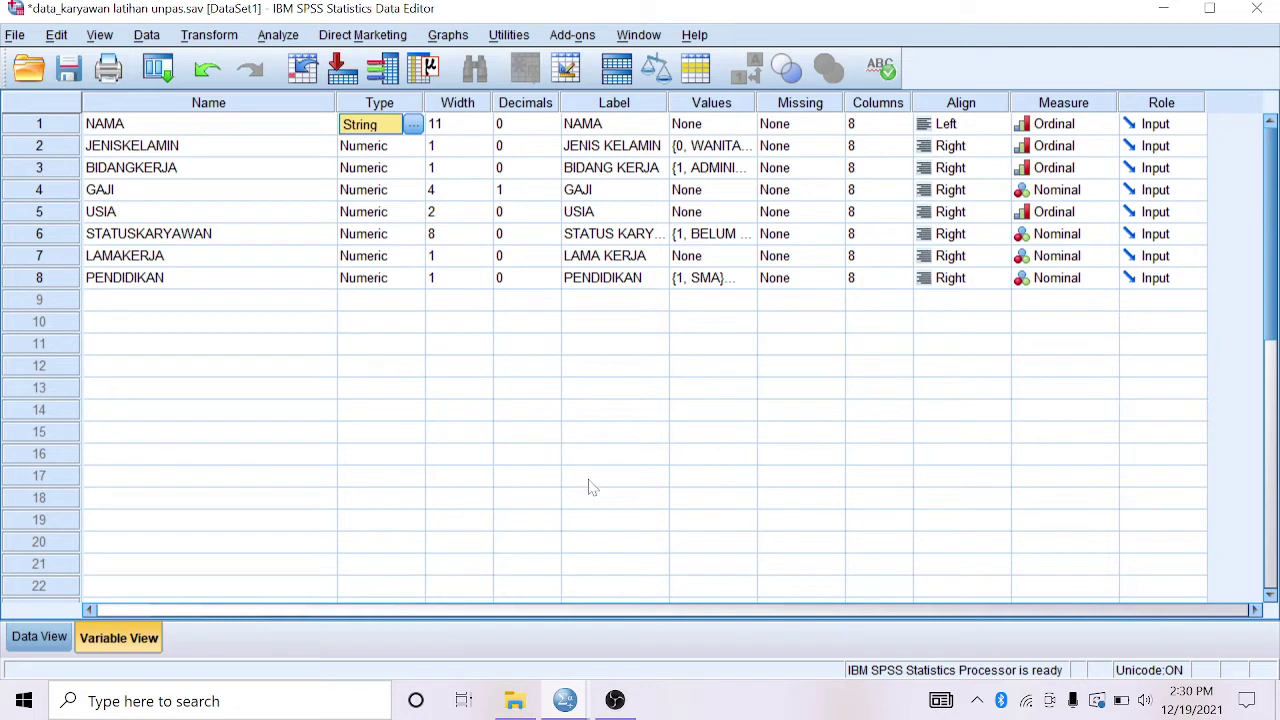
# Compare the width setting of NAMA with the names in the data records, ending on the variable definitions
pyautogui.click(470, 125)
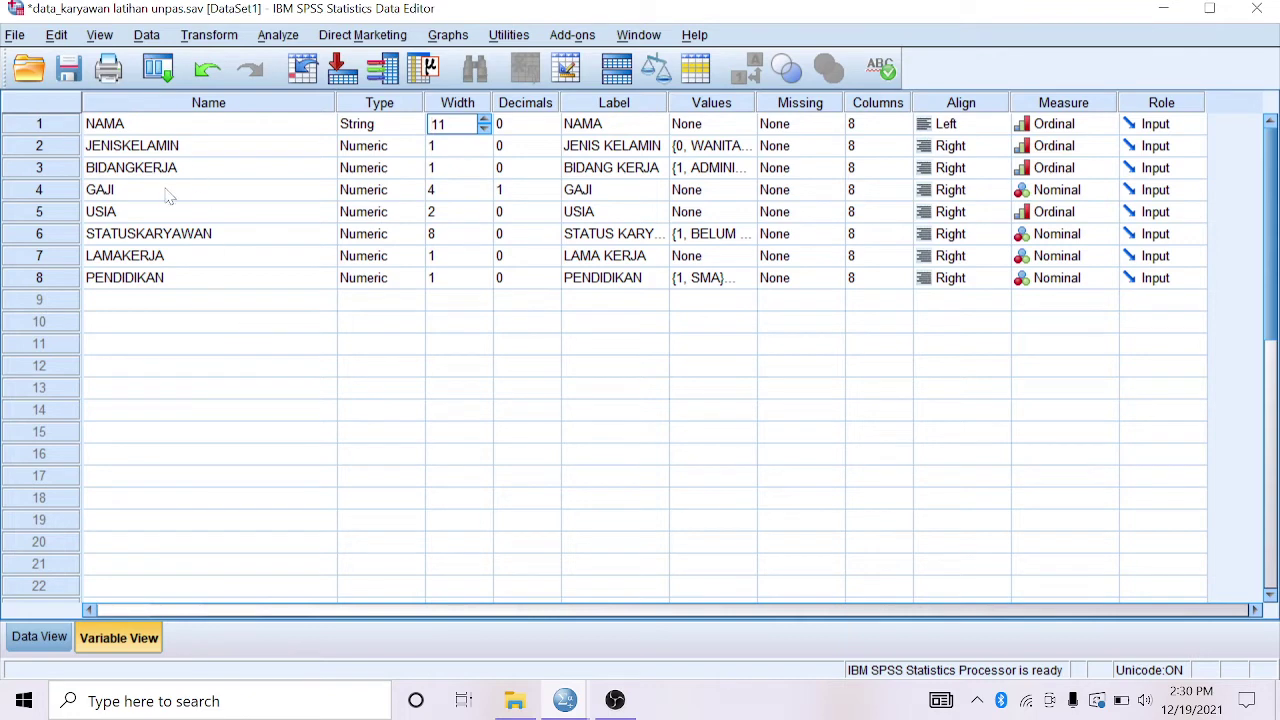
pyautogui.click(22, 642)
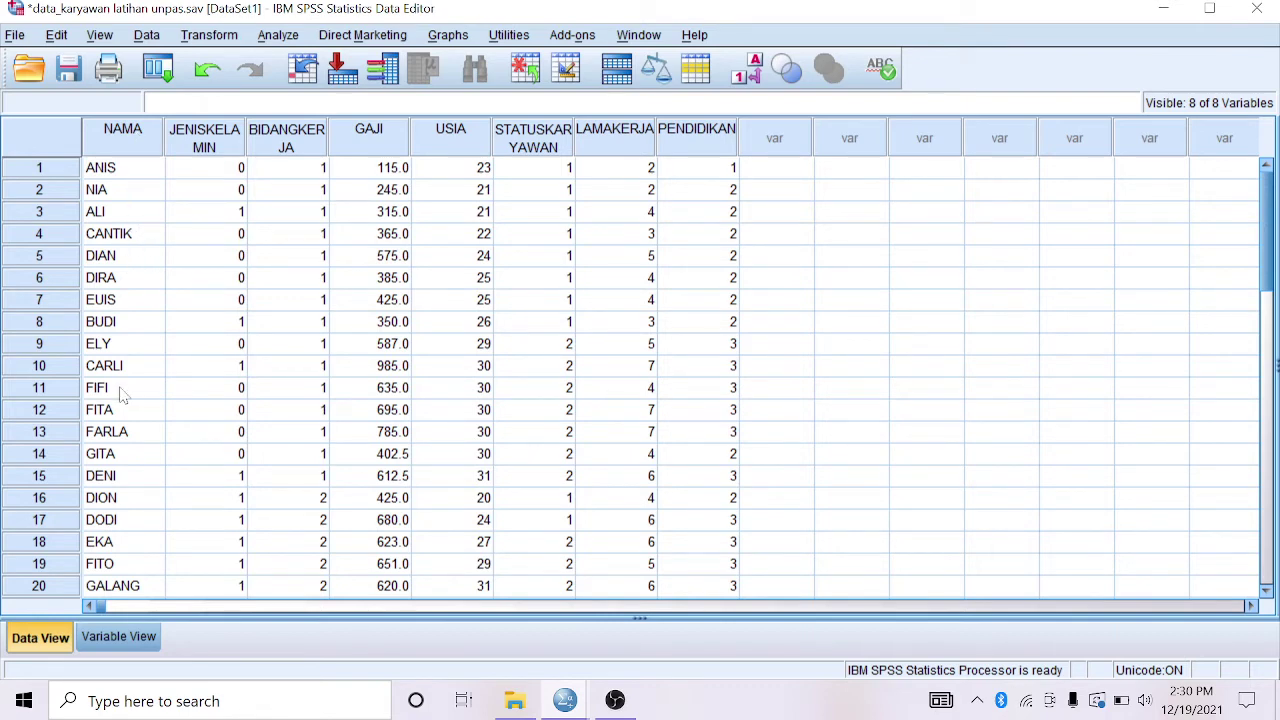
pyautogui.click(97, 638)
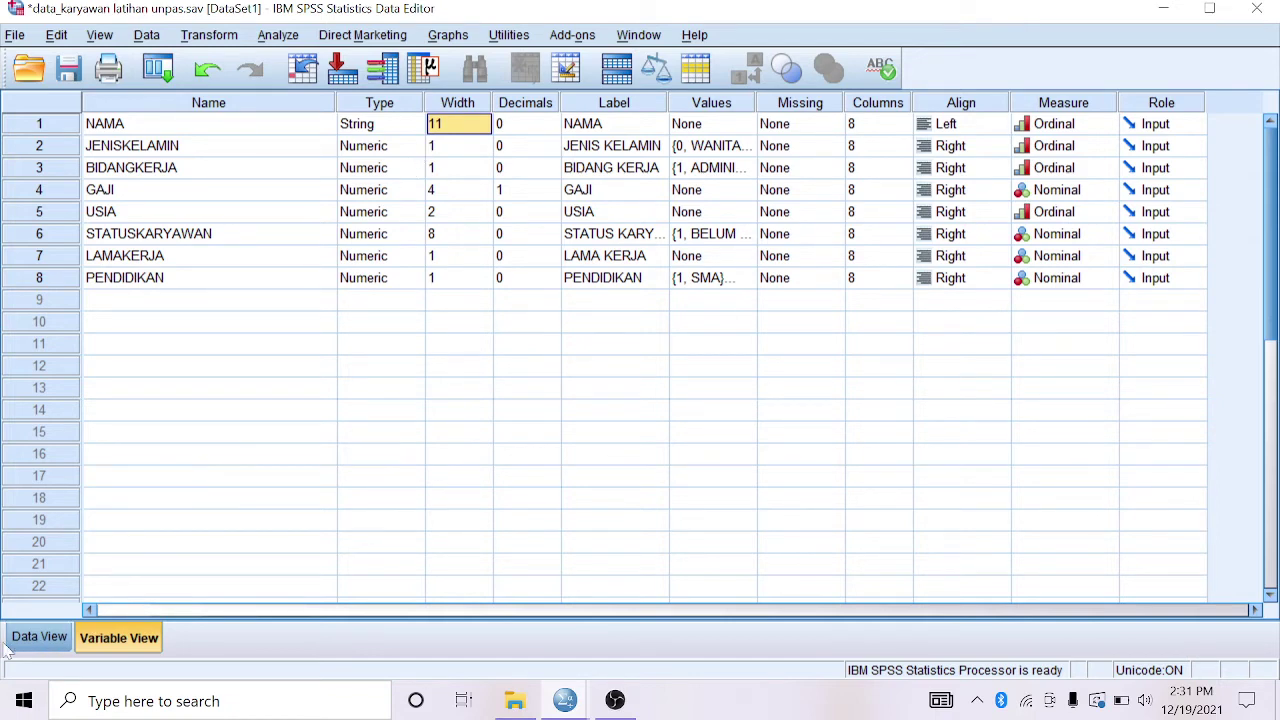
pyautogui.click(38, 637)
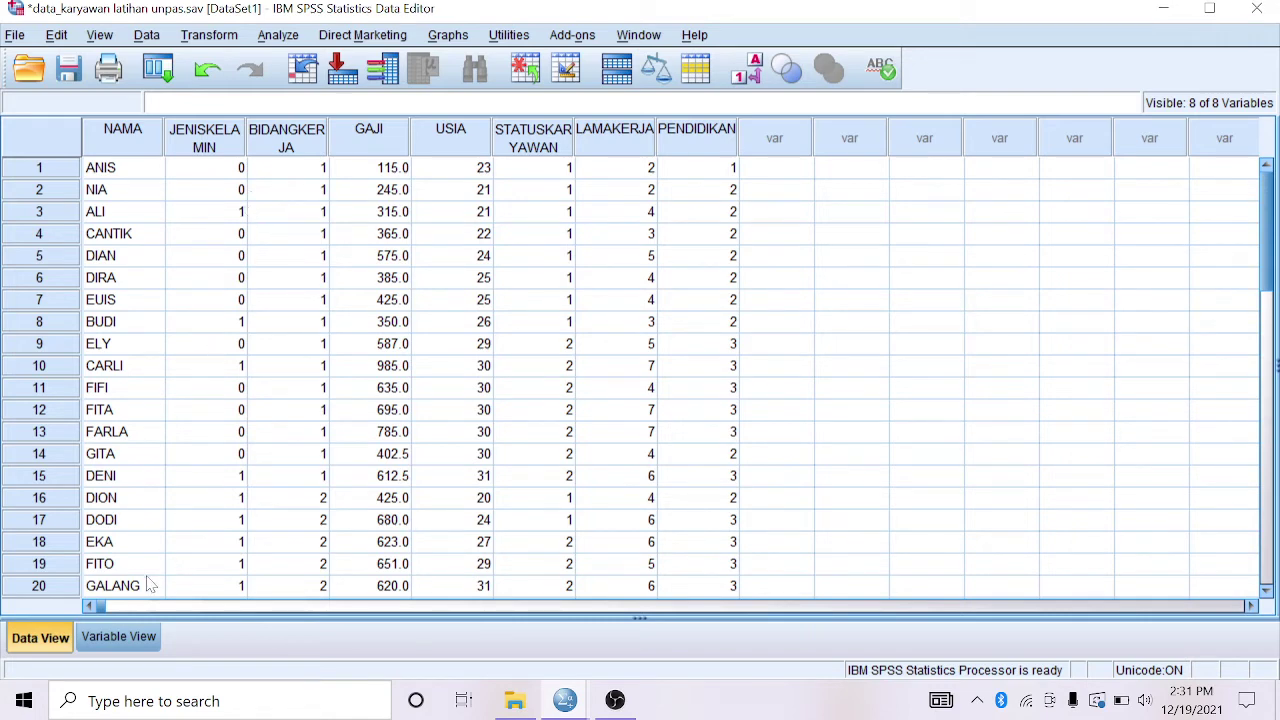
pyautogui.click(155, 646)
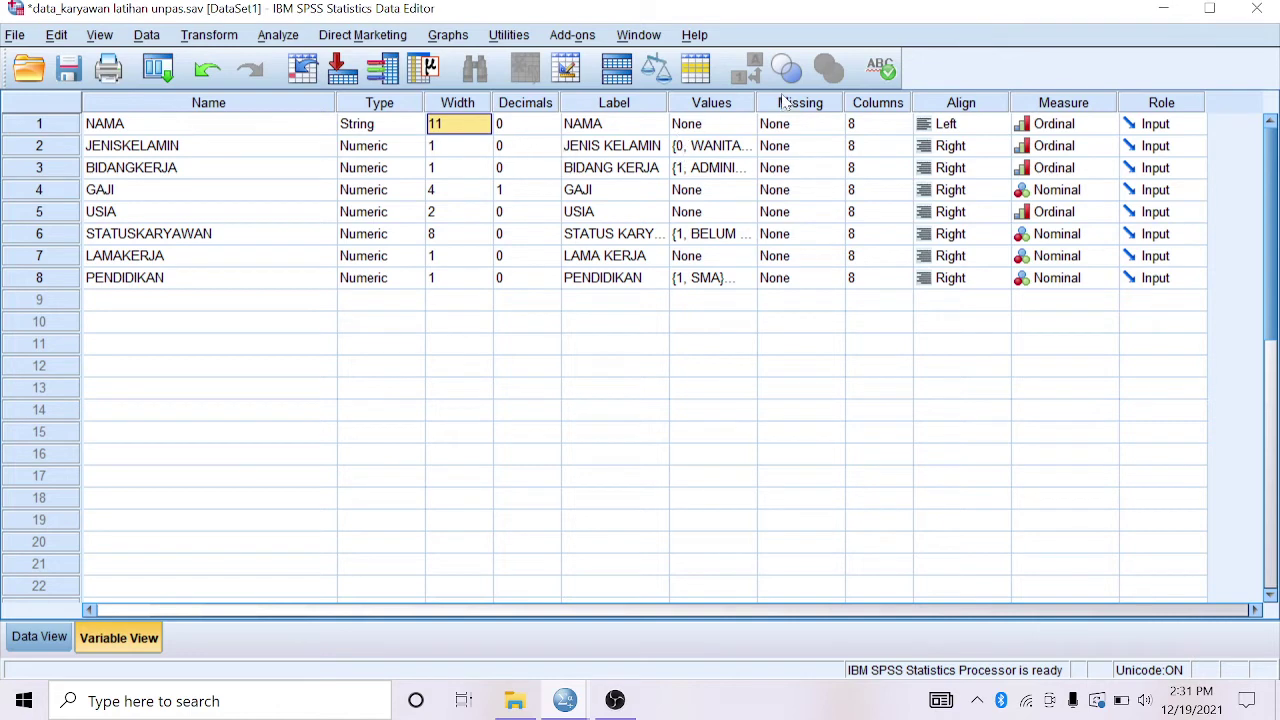
# Widen the Values column and review the value labels defined for JENISKELAMIN
pyautogui.moveTo(757, 100); pyautogui.dragTo(881, 100)
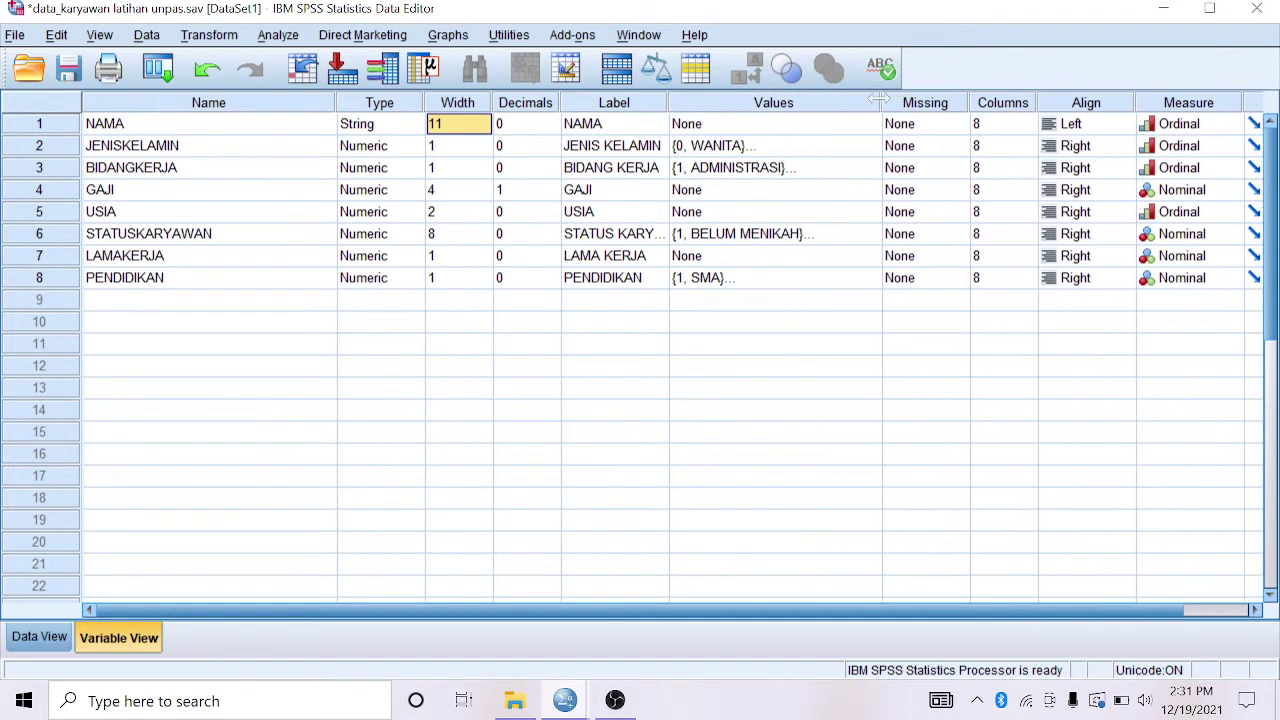
pyautogui.click(831, 146)
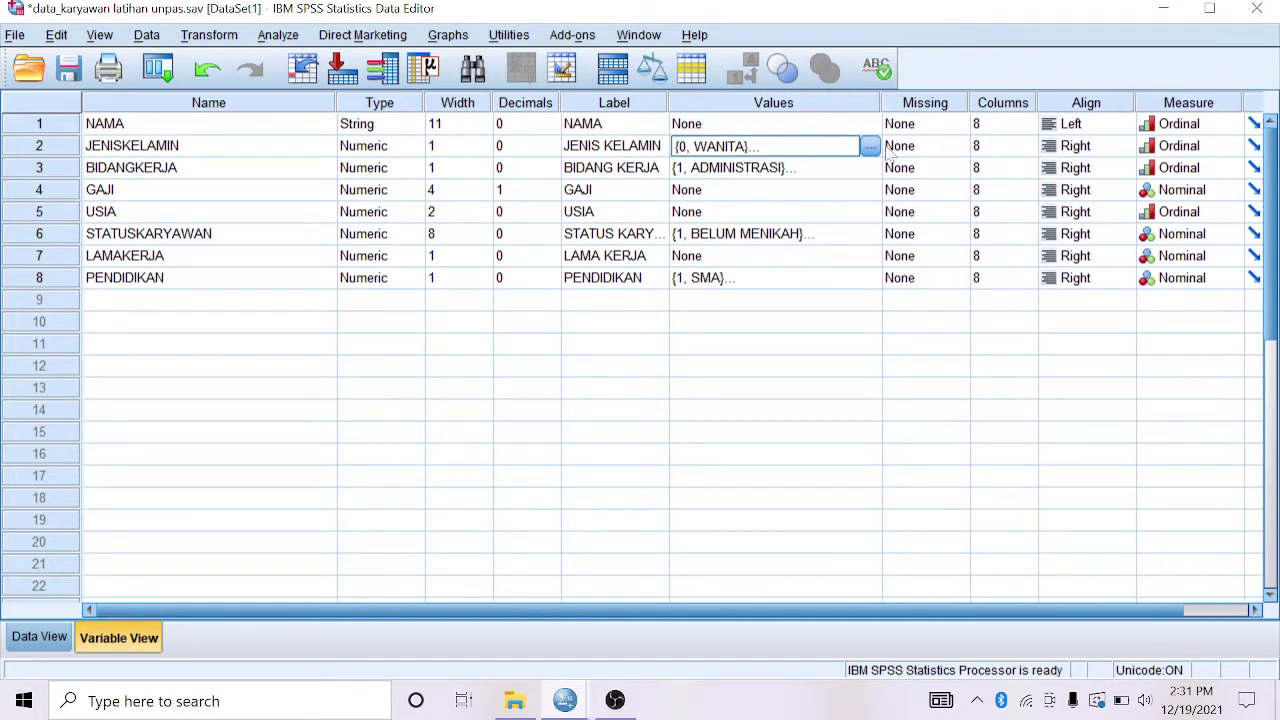
pyautogui.click(870, 147)
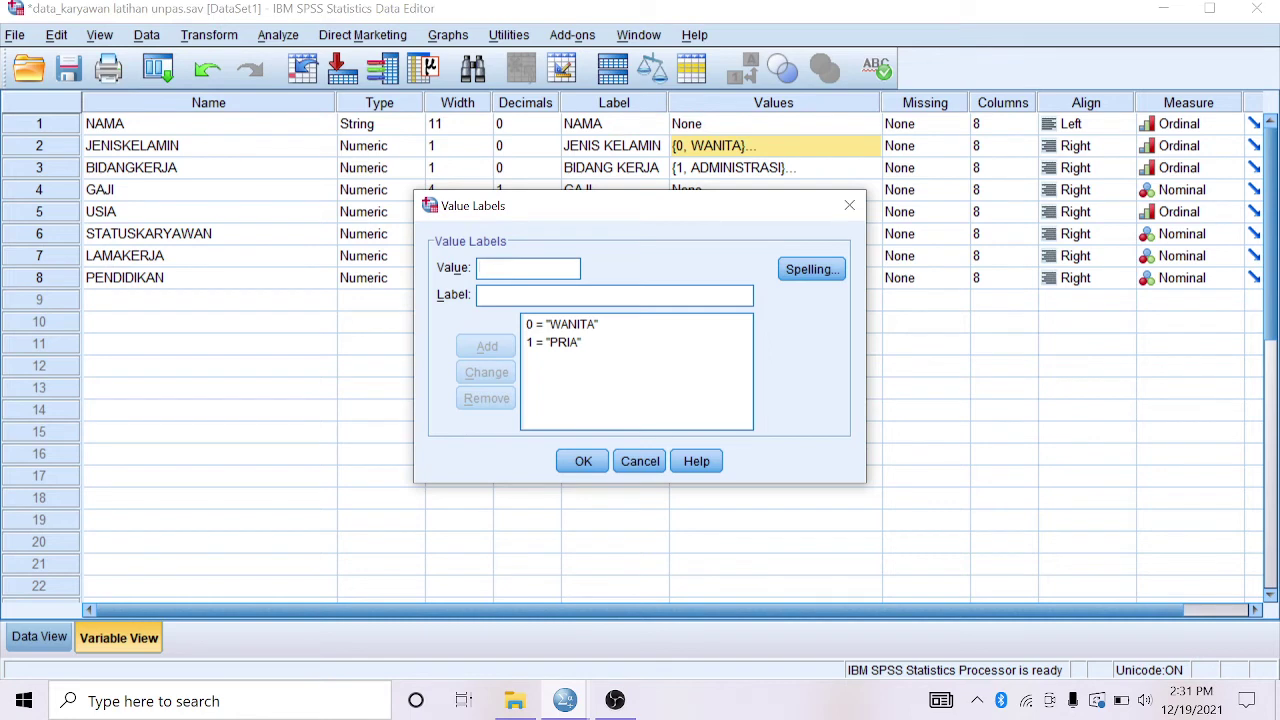
pyautogui.click(570, 324)
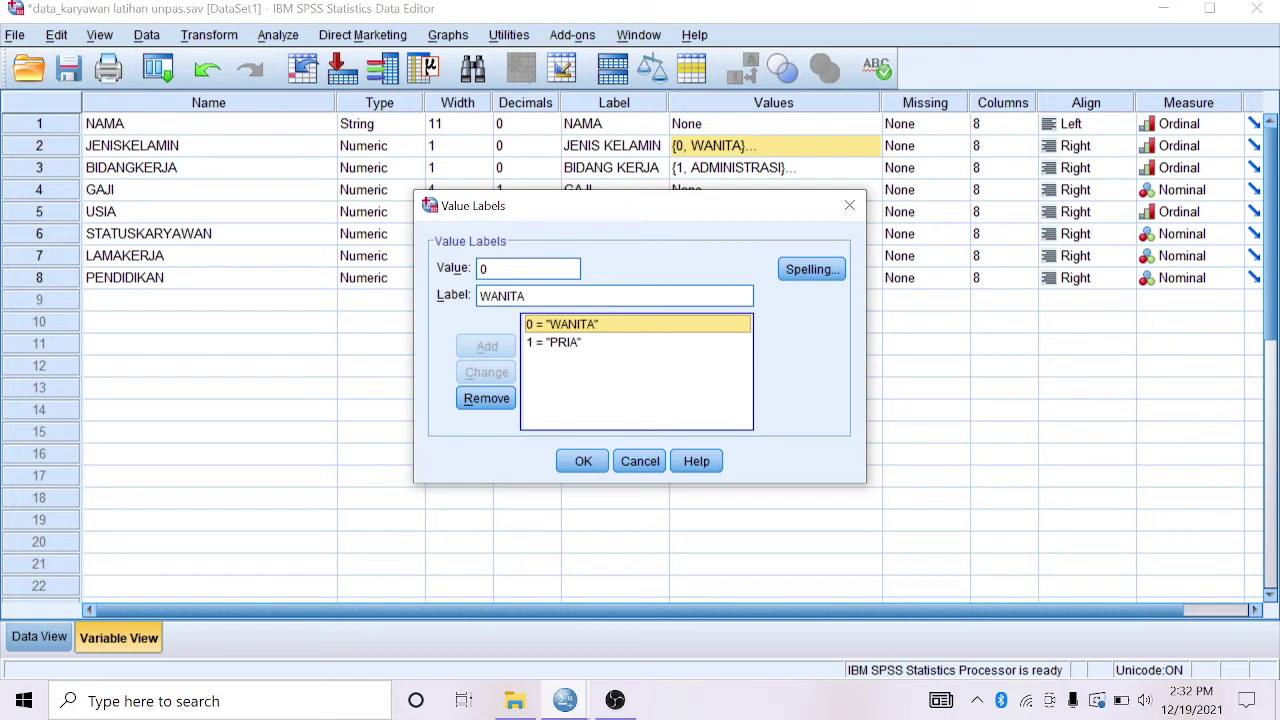
pyautogui.click(576, 461)
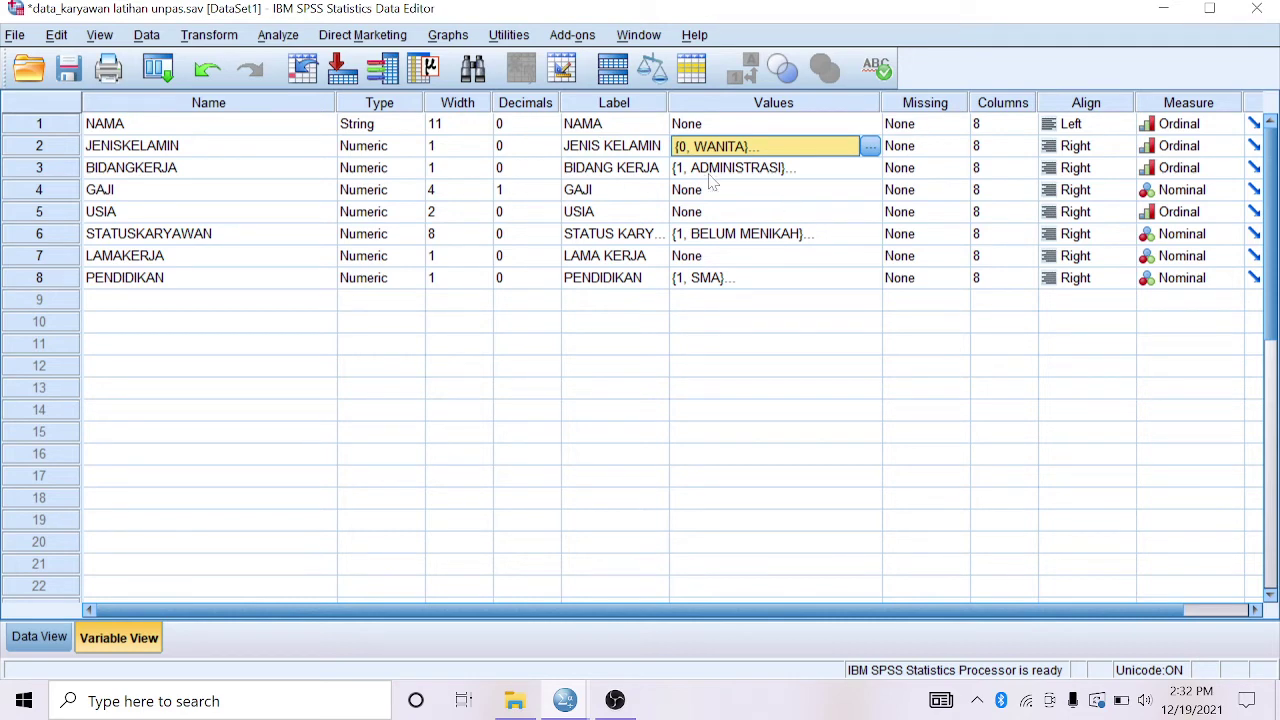
# Review each value label defined for BIDANGKERJA, from code 1 to code 5, and close the labels
pyautogui.click(871, 170)
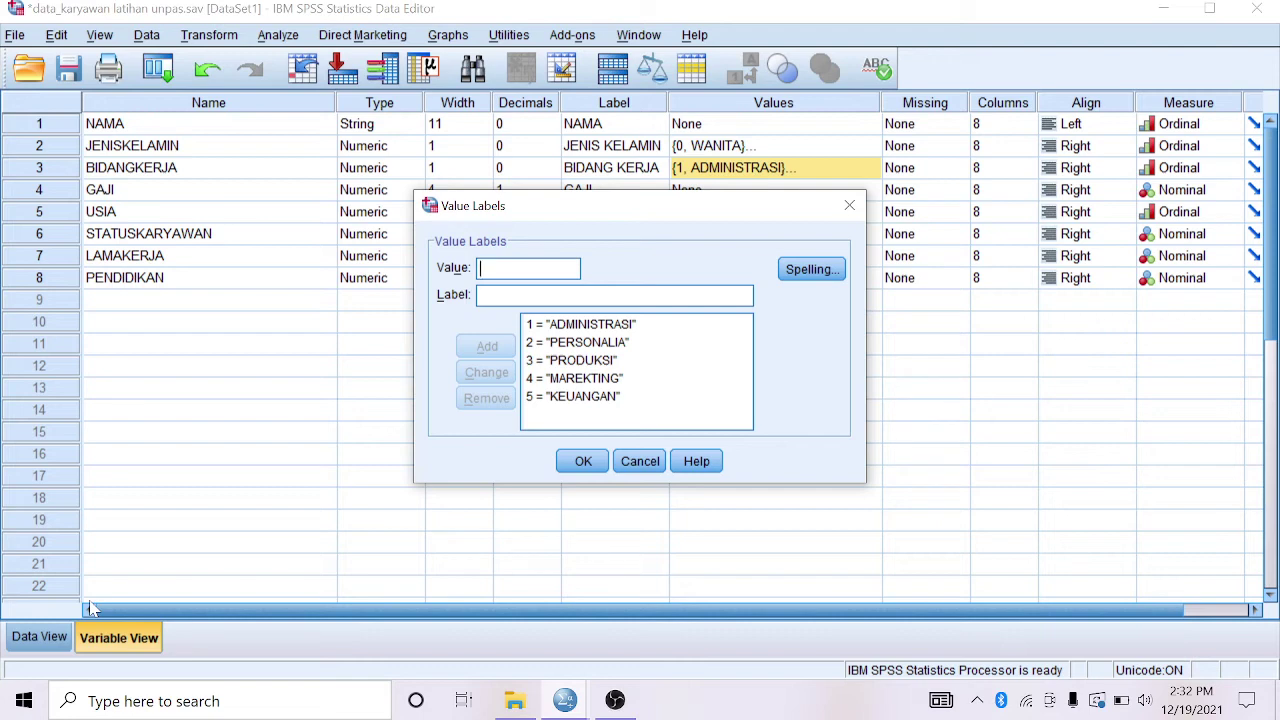
pyautogui.click(571, 341)
pyautogui.click(580, 324)
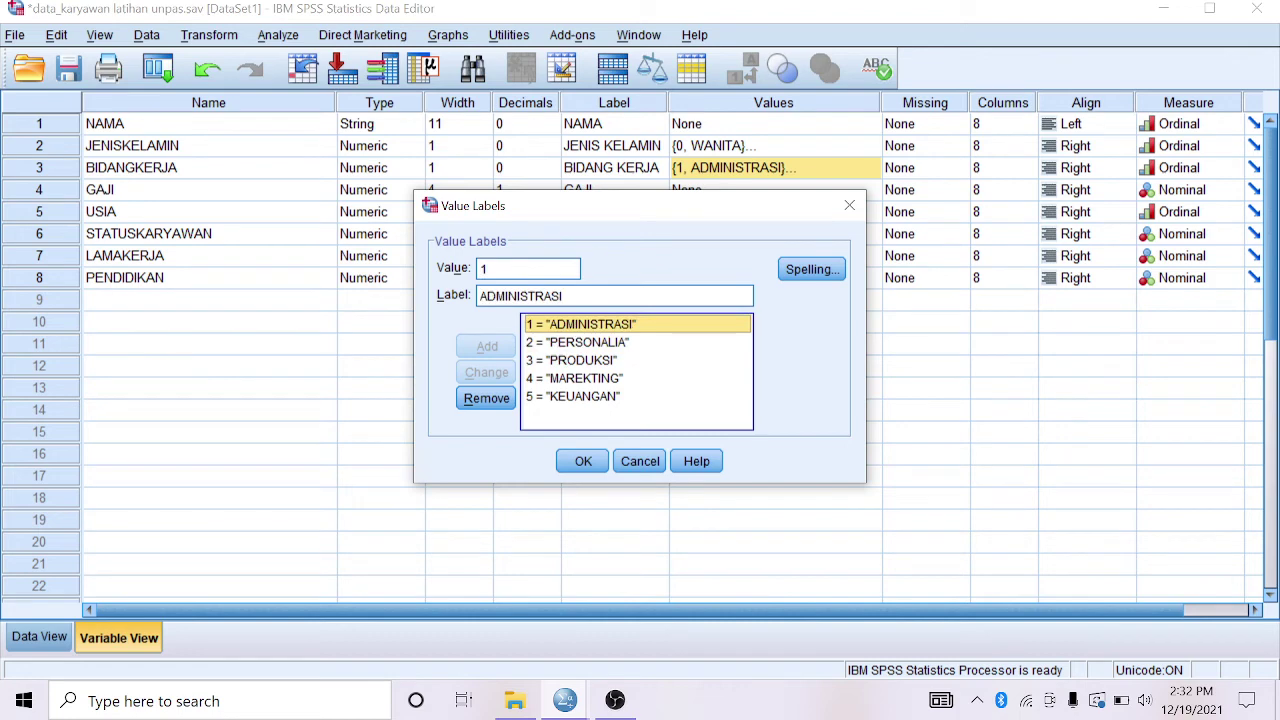
pyautogui.click(566, 346)
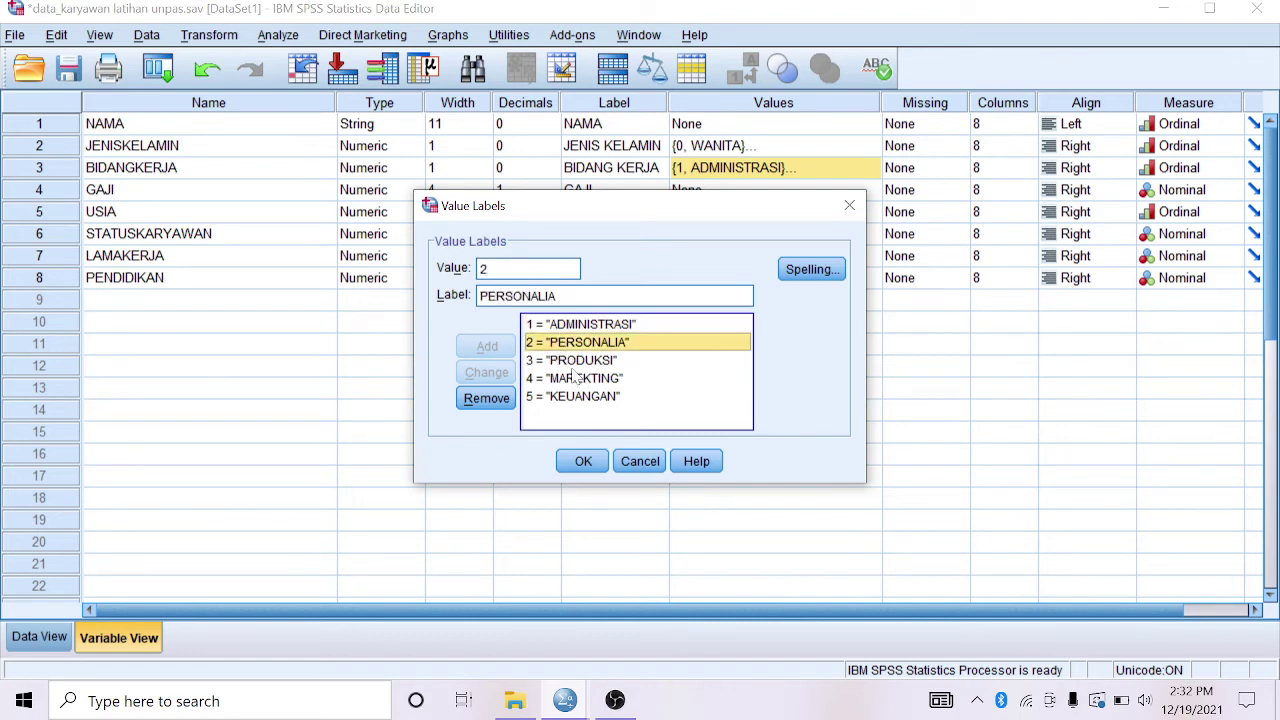
pyautogui.click(575, 362)
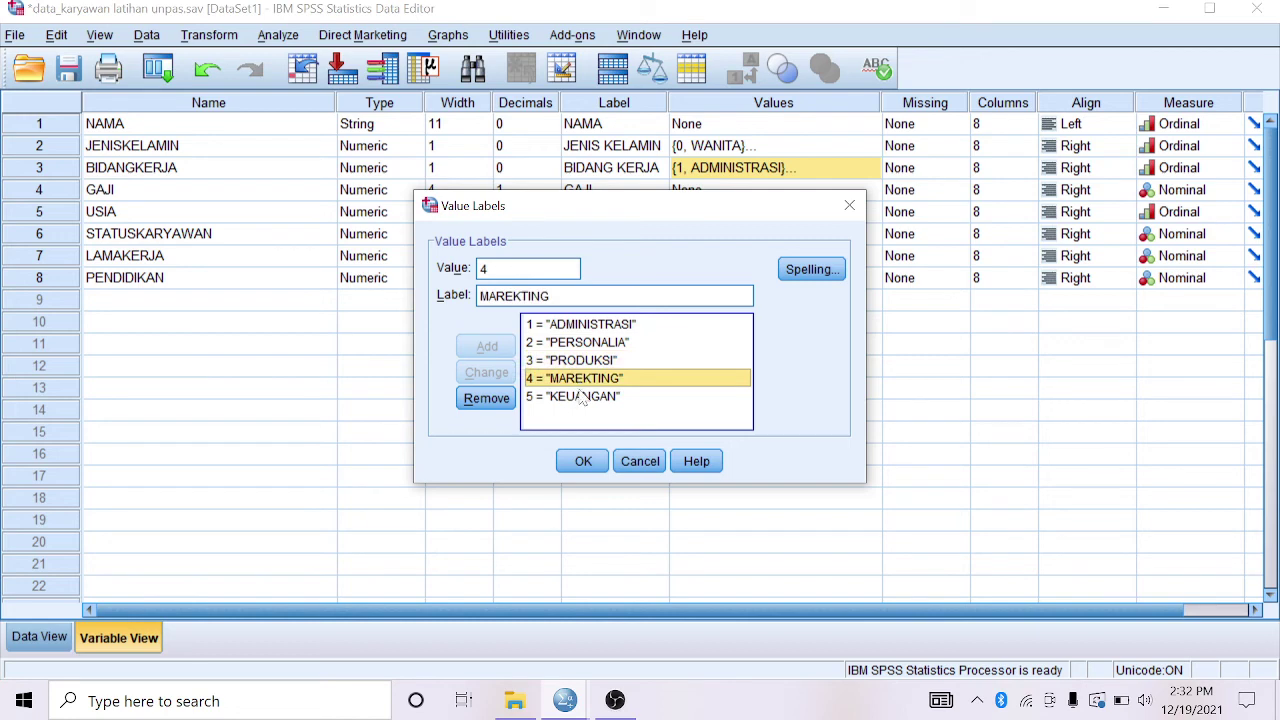
pyautogui.click(585, 398)
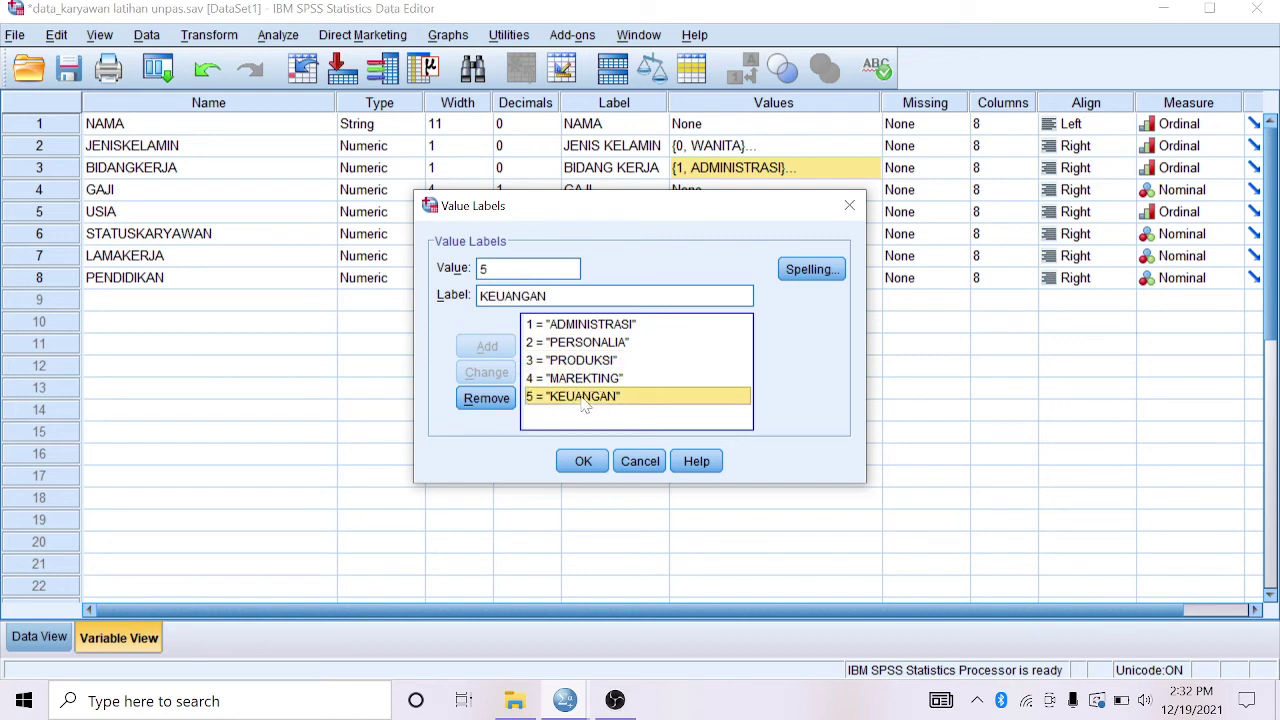
pyautogui.click(590, 464)
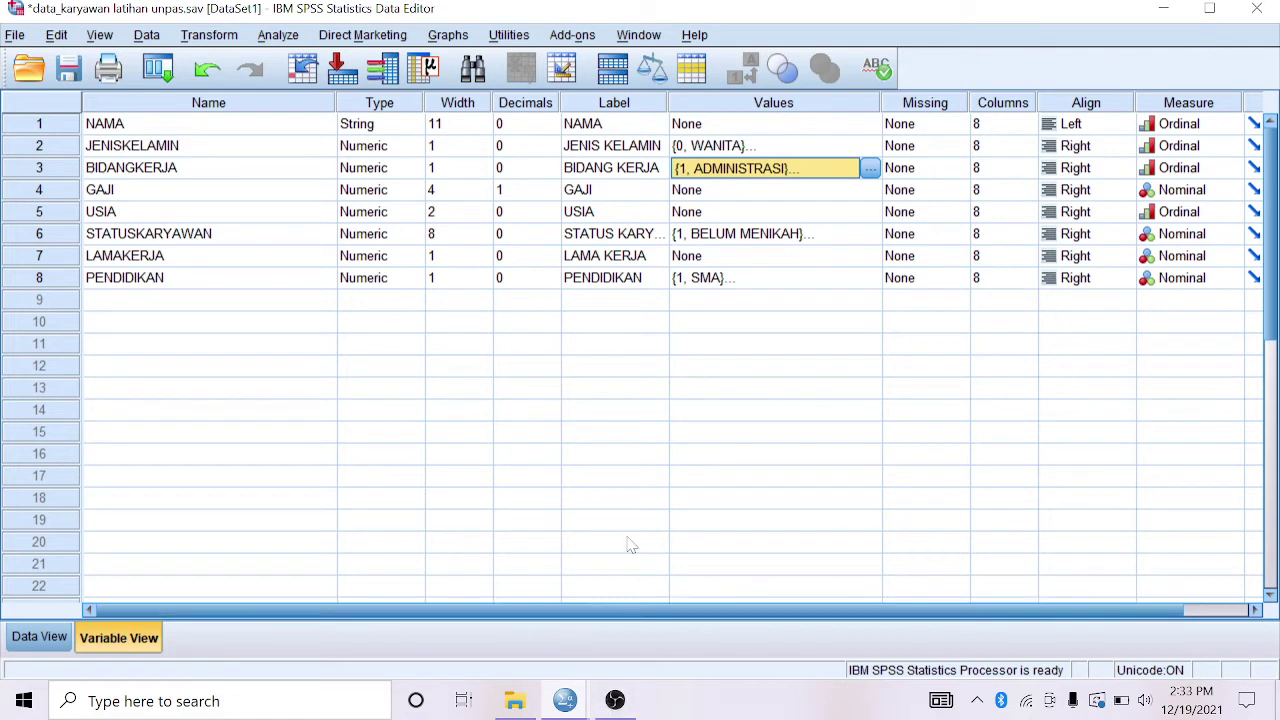
# Review the marital status value labels defined for STATUSKARYAWAN and close them
pyautogui.click(762, 233)
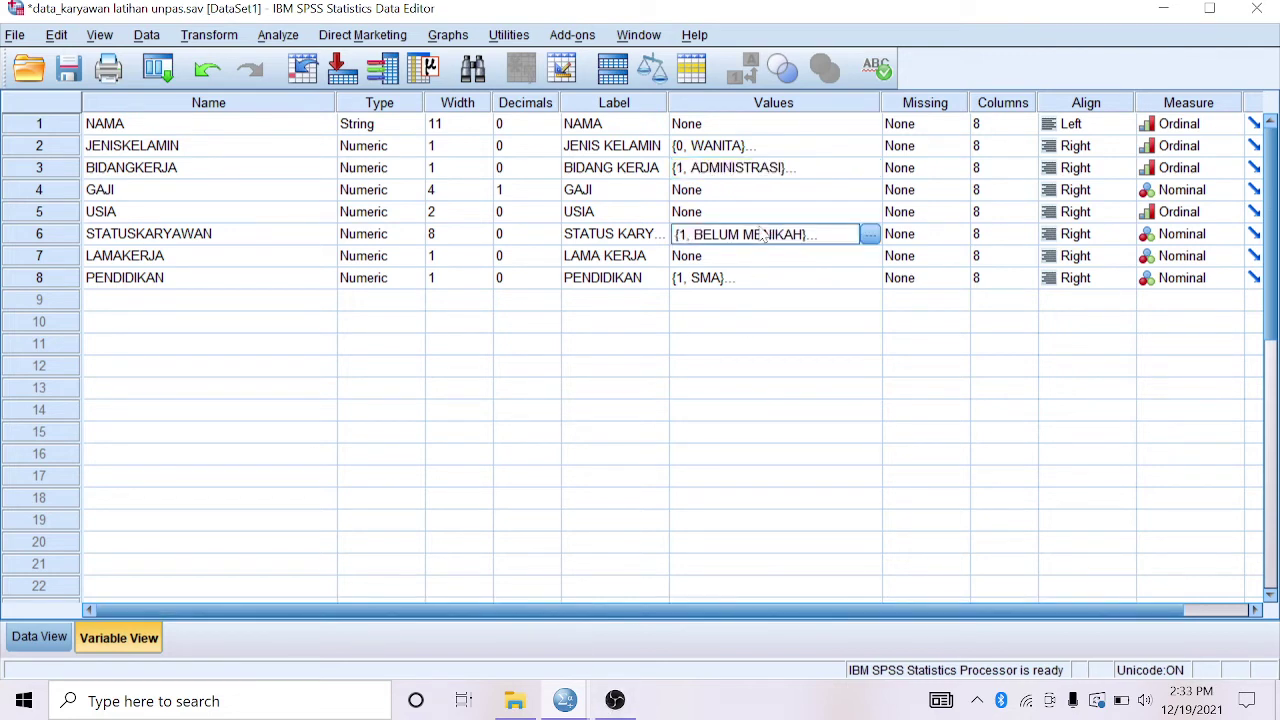
pyautogui.click(869, 233)
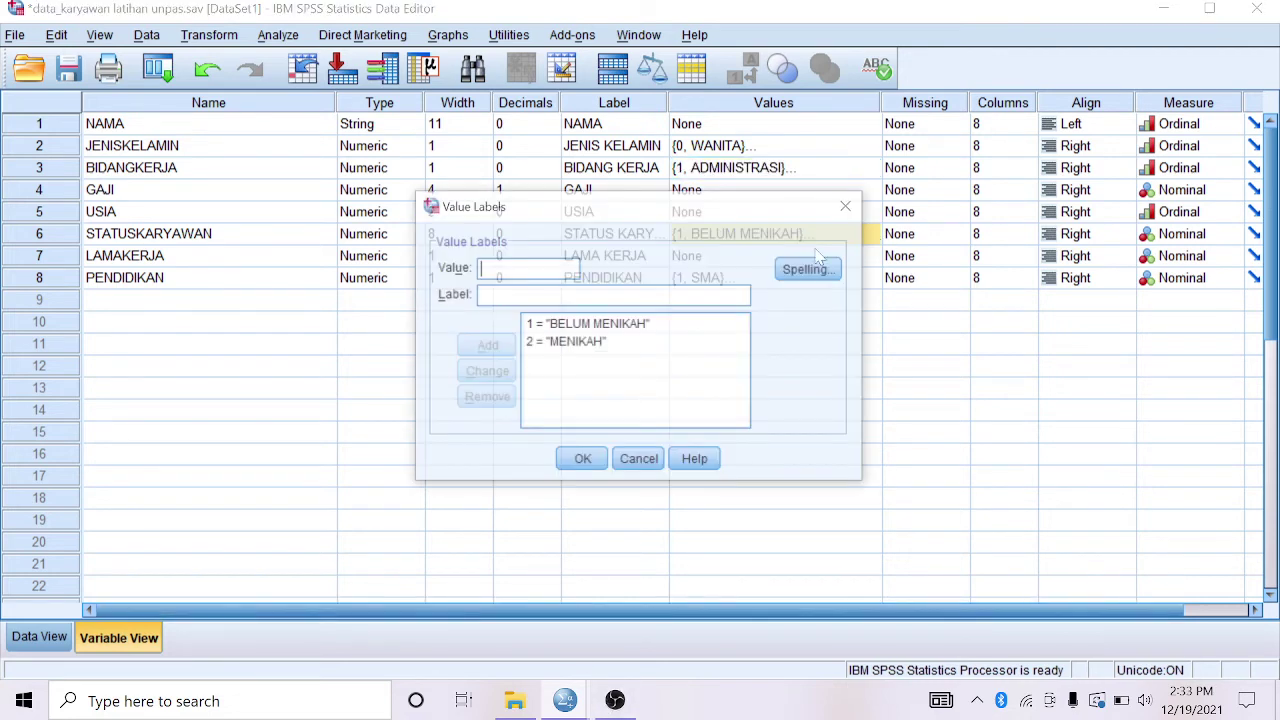
pyautogui.click(614, 325)
pyautogui.click(584, 462)
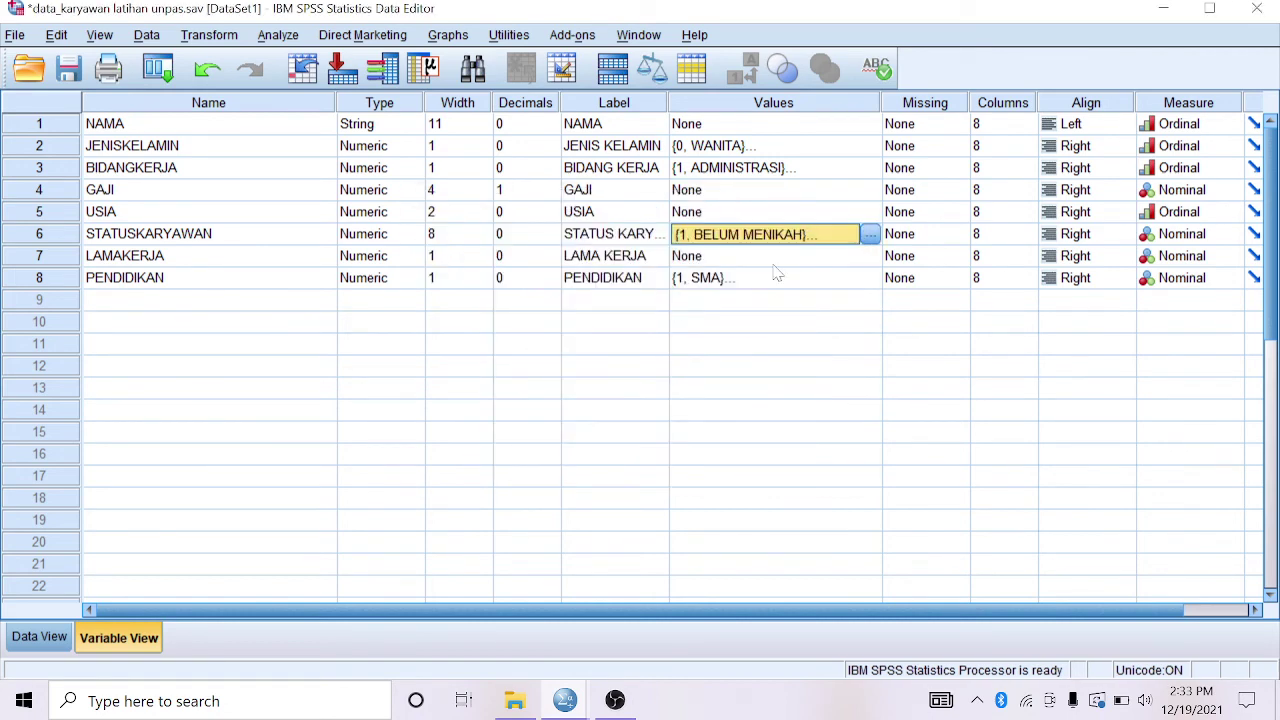
# Review each education value label defined for PENDIDIKAN, from code 1 to code 3, and close the labels
pyautogui.click(800, 301)
pyautogui.click(858, 280)
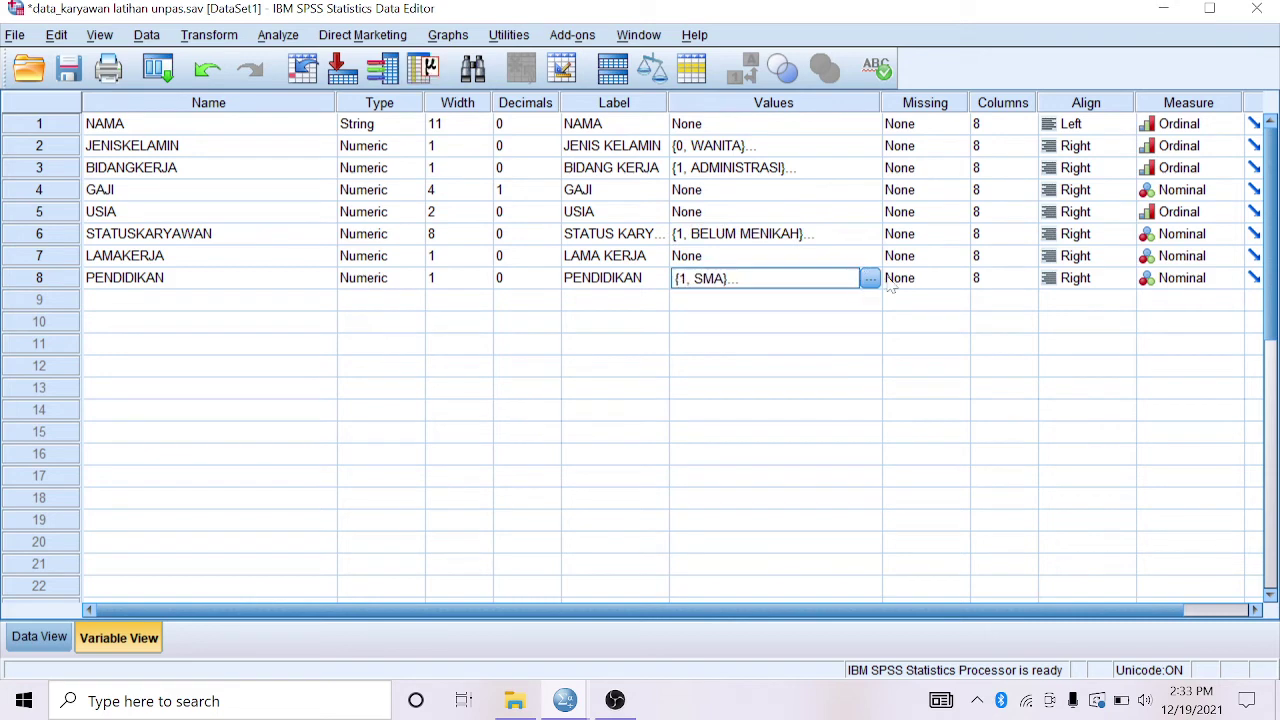
pyautogui.click(870, 278)
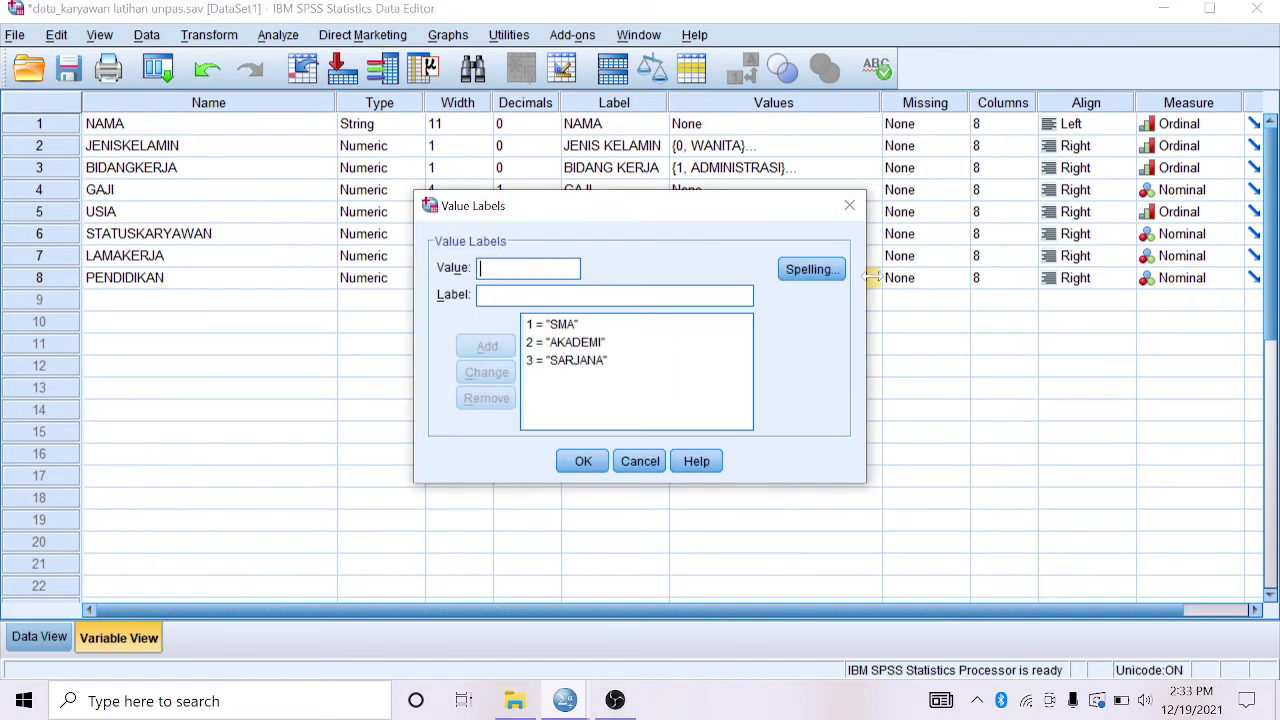
pyautogui.click(563, 326)
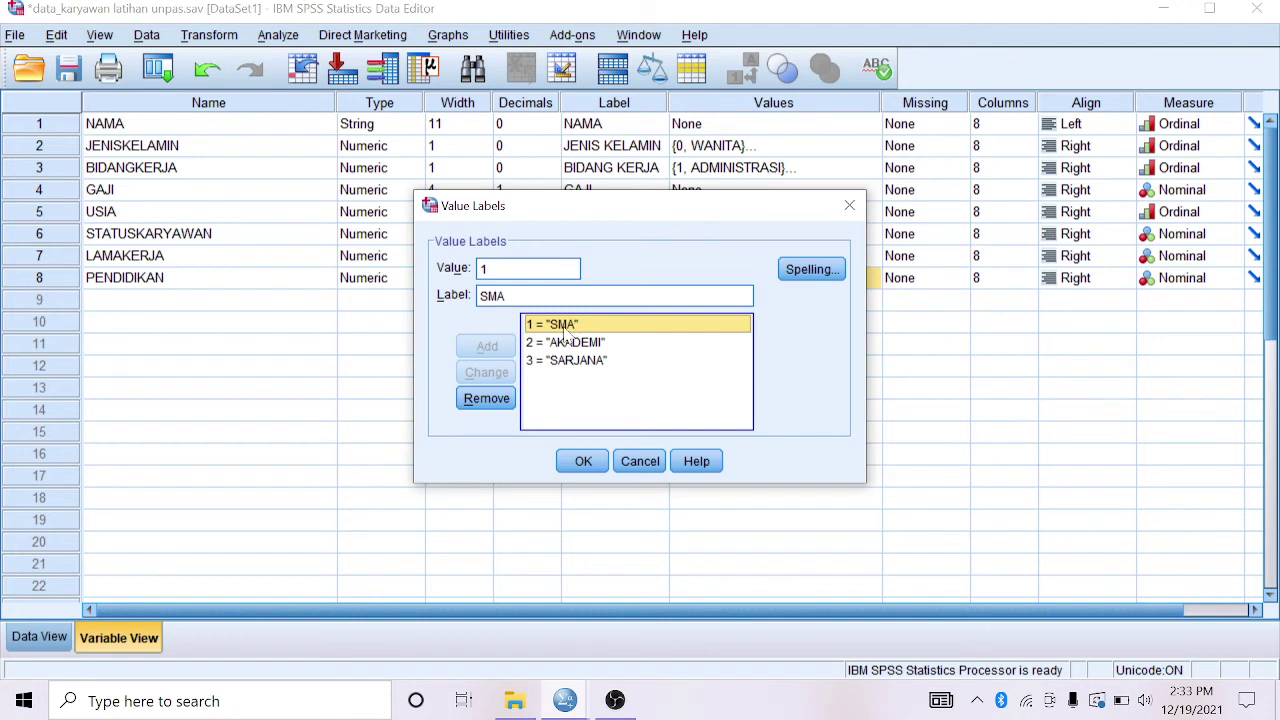
pyautogui.click(570, 344)
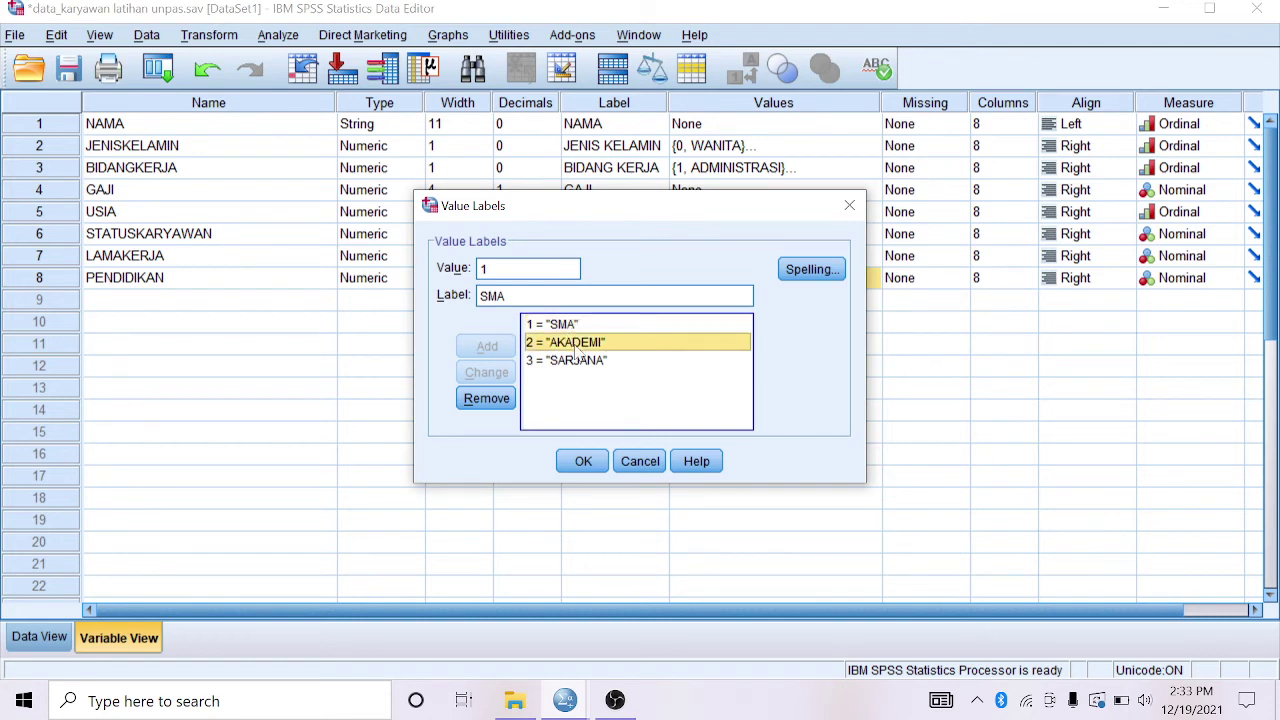
pyautogui.click(590, 362)
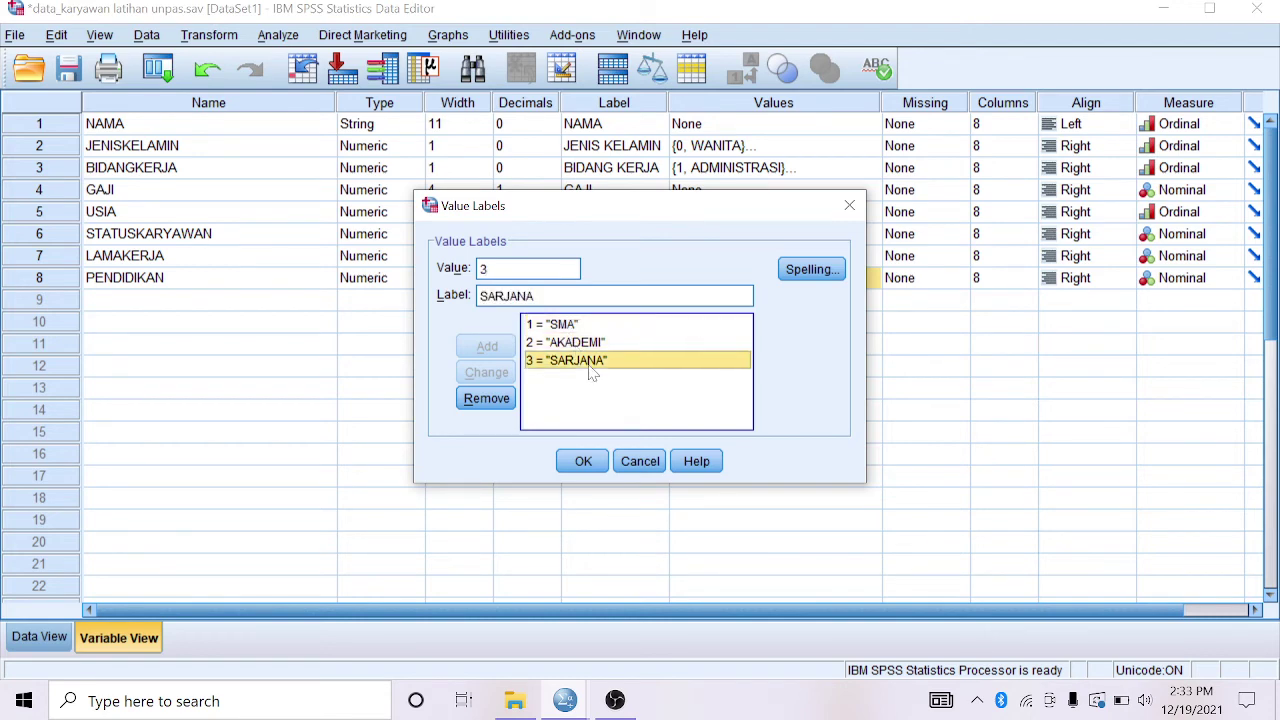
pyautogui.click(584, 461)
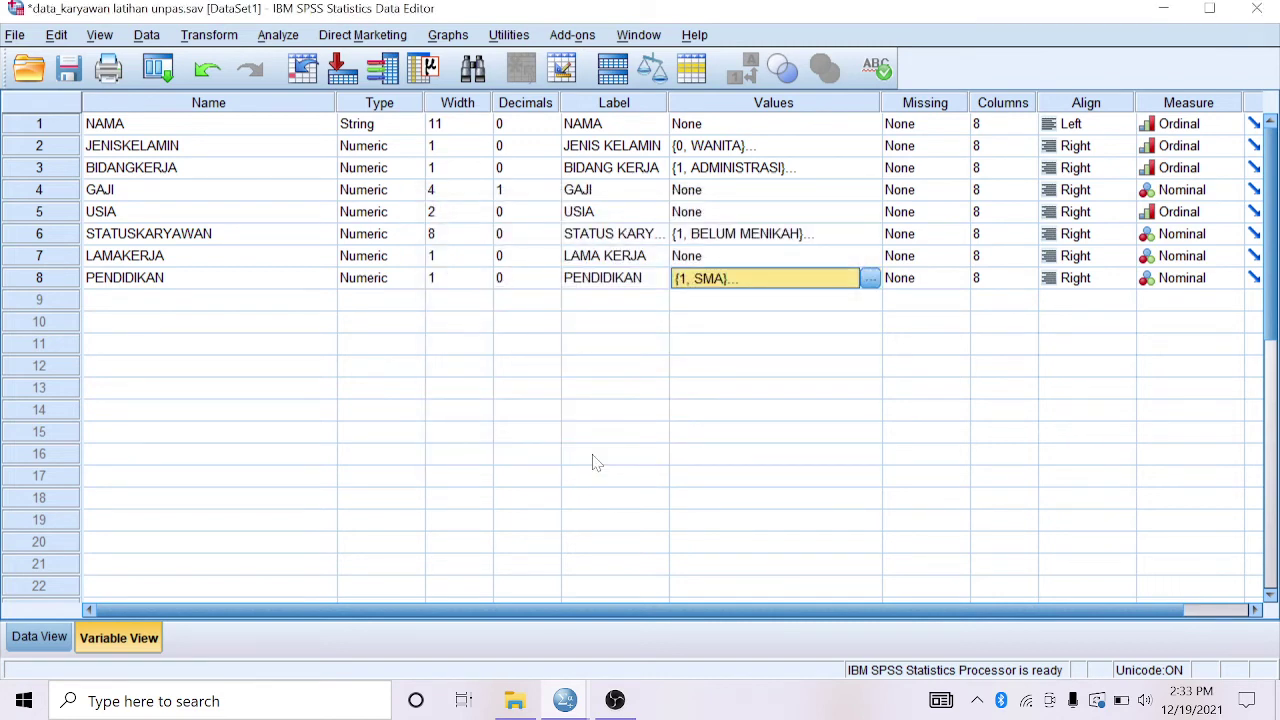
# Examine the remaining variable attributes through Measure and Role, and return to the employee data records
pyautogui.moveTo(290, 612); pyautogui.dragTo(390, 618)
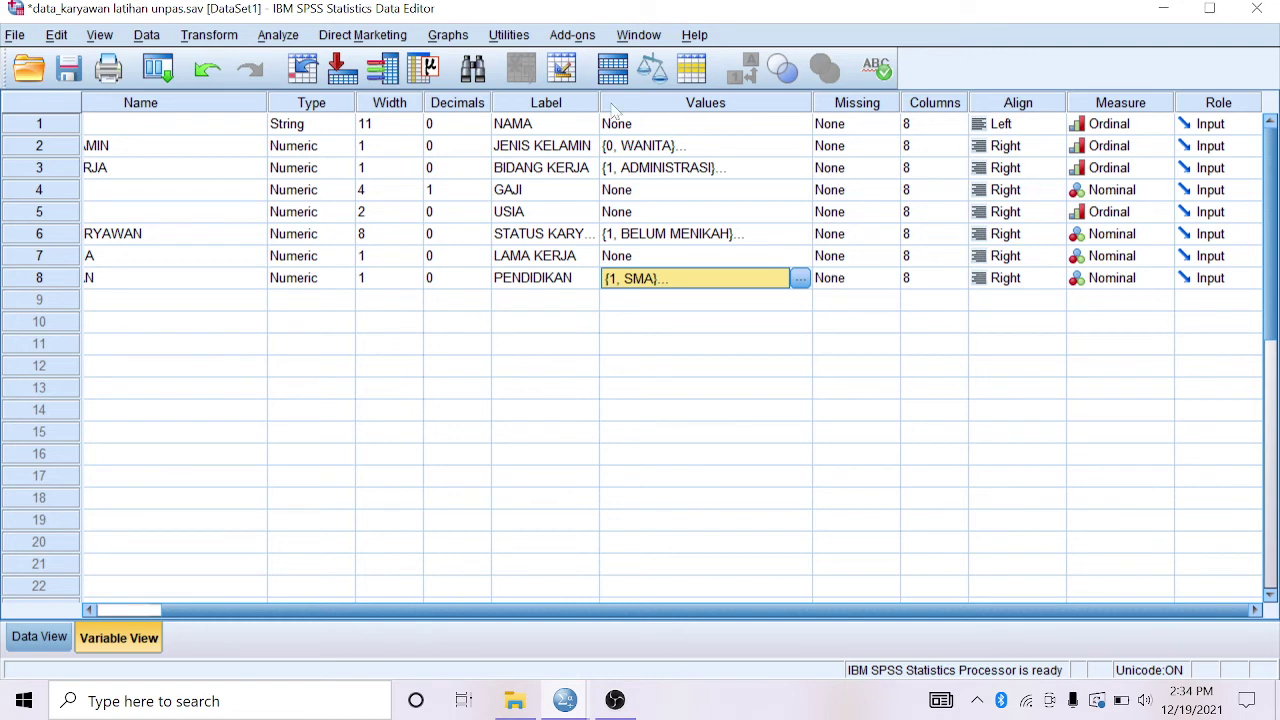
pyautogui.hscroll(-2, 578, 610)
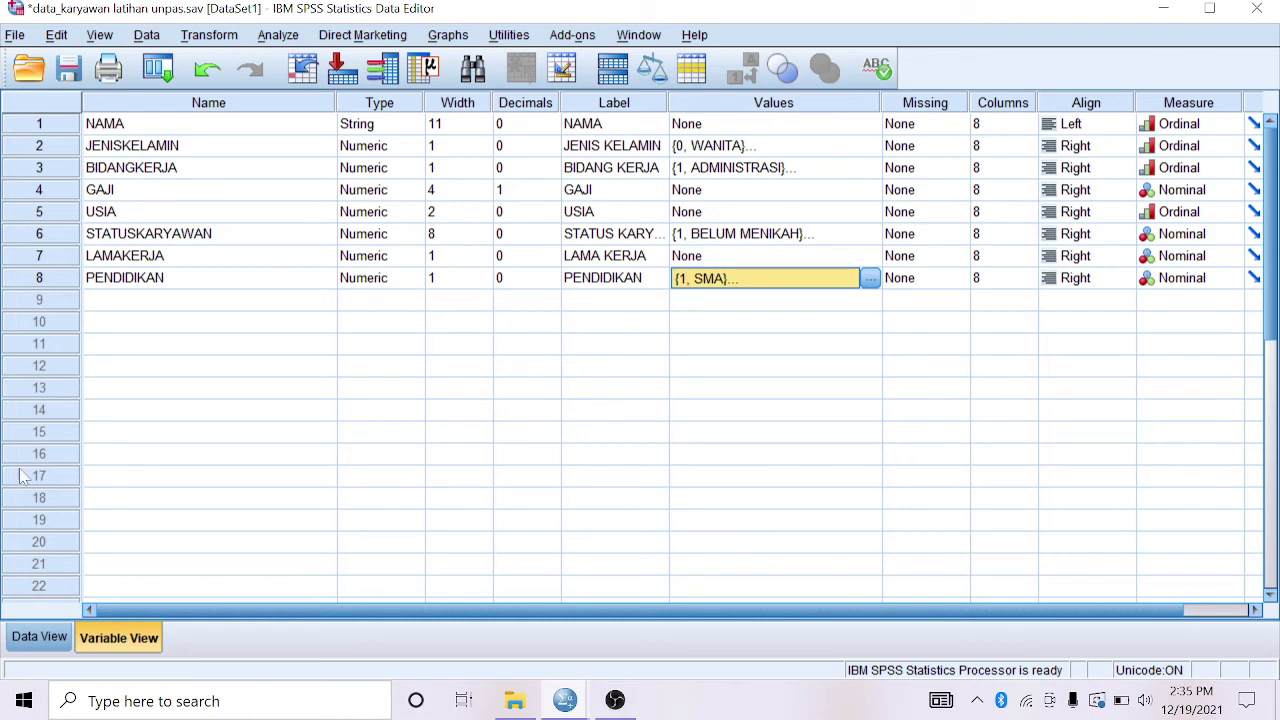
pyautogui.click(40, 638)
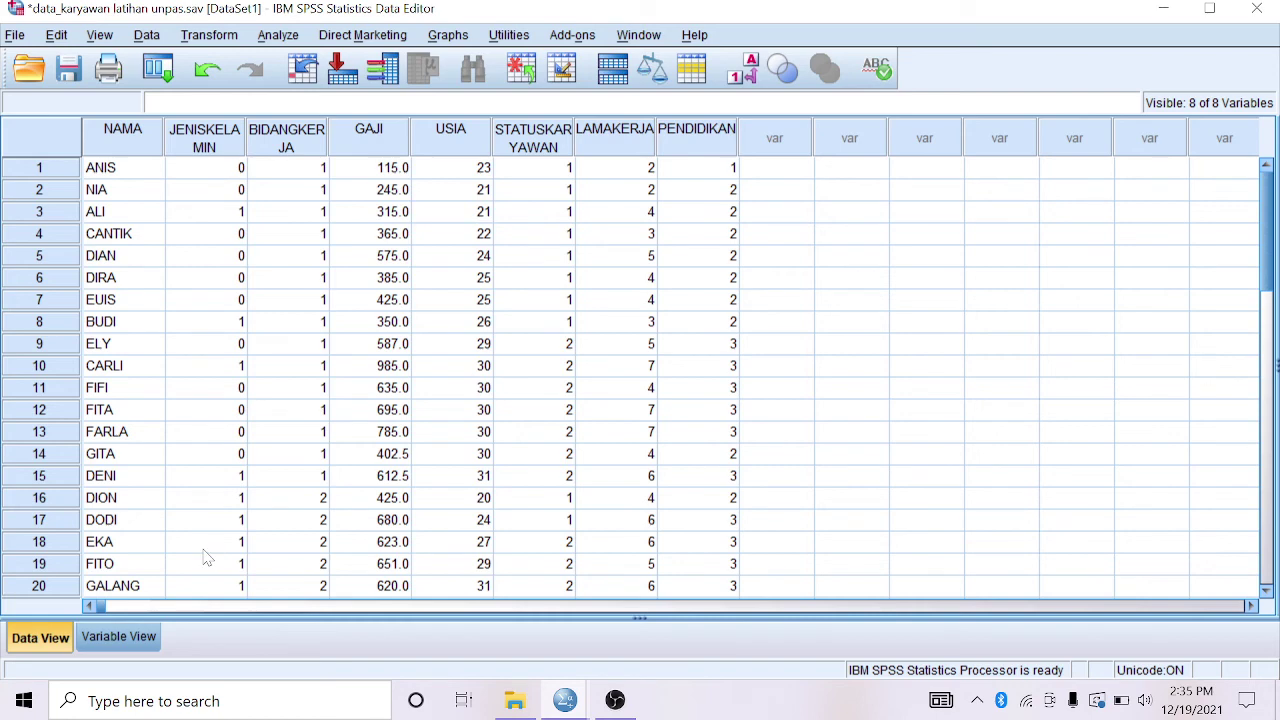
# Review the variable definitions of the employee dataset once more and return to the data records
pyautogui.click(150, 638)
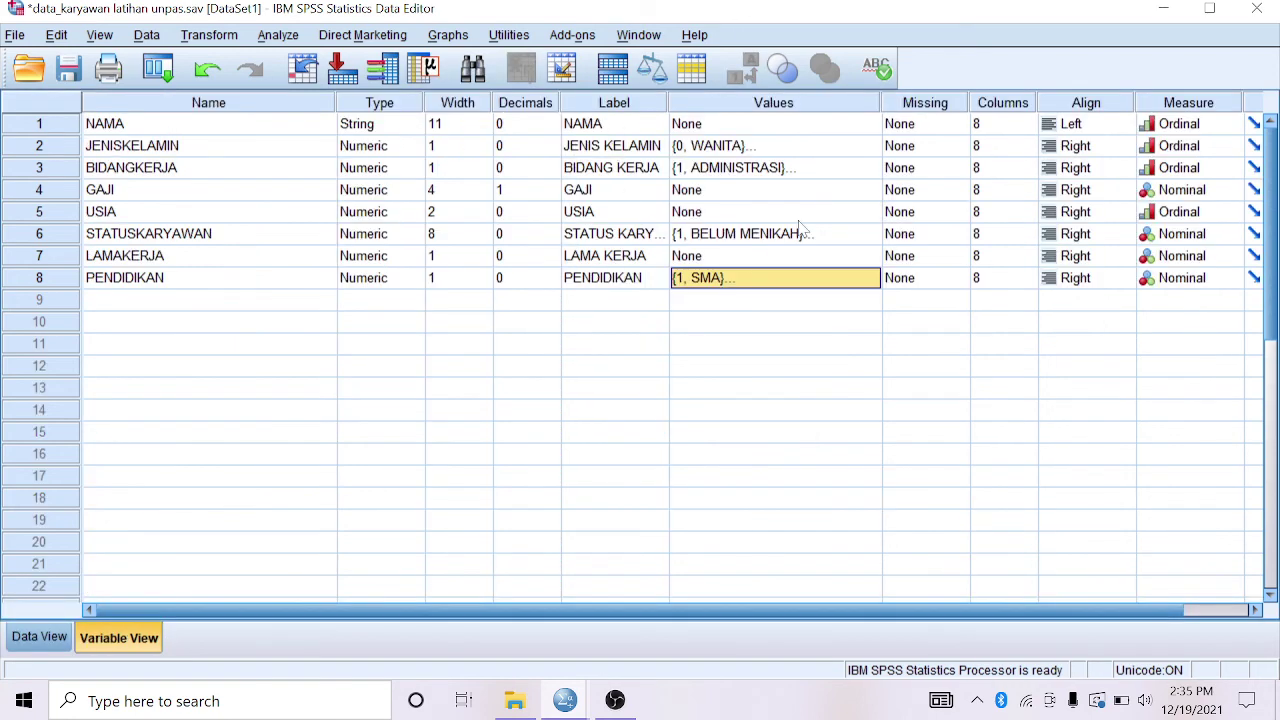
pyautogui.click(40, 641)
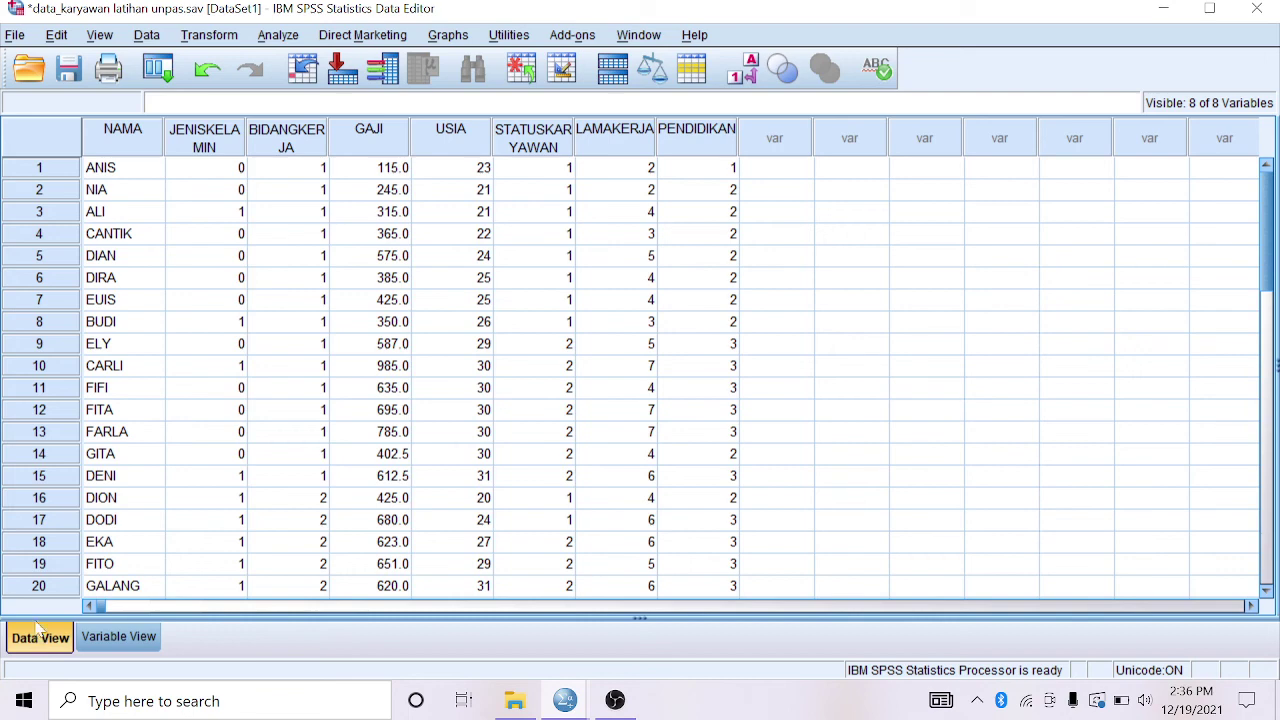
# Examine the Save As options and save locations for the employee dataset, and close them without saving
pyautogui.click(15, 35)
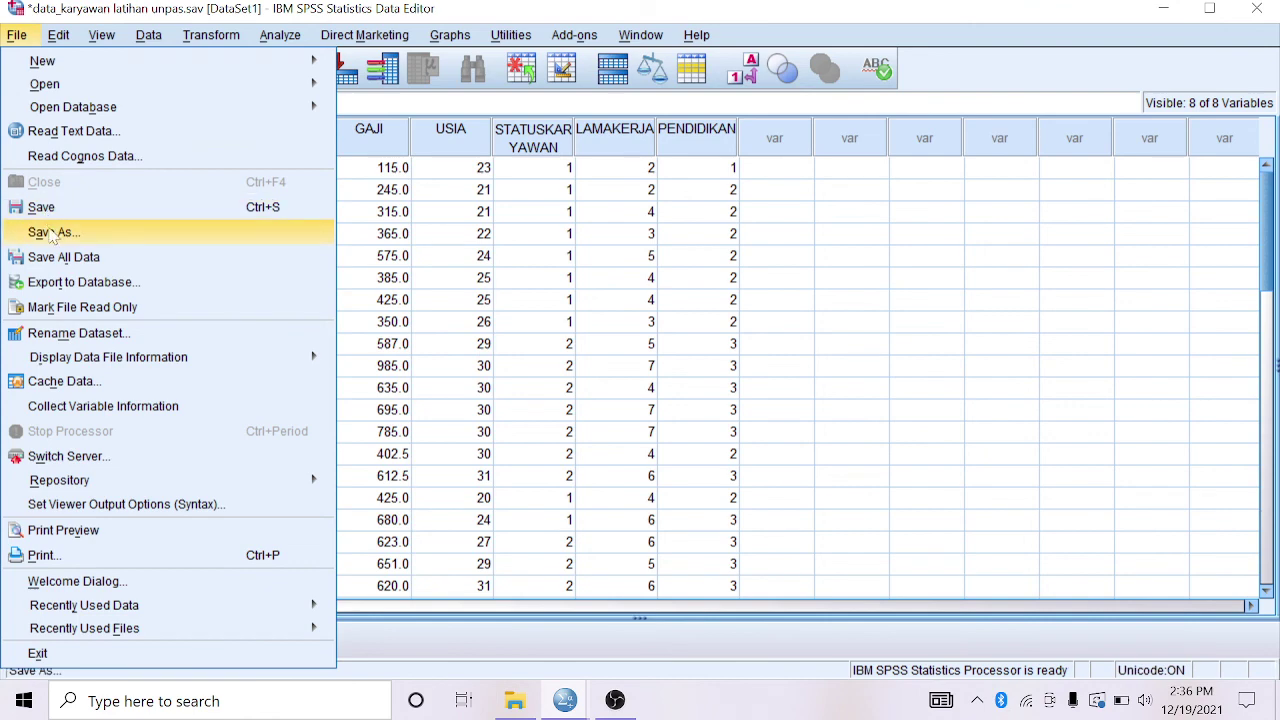
pyautogui.click(86, 240)
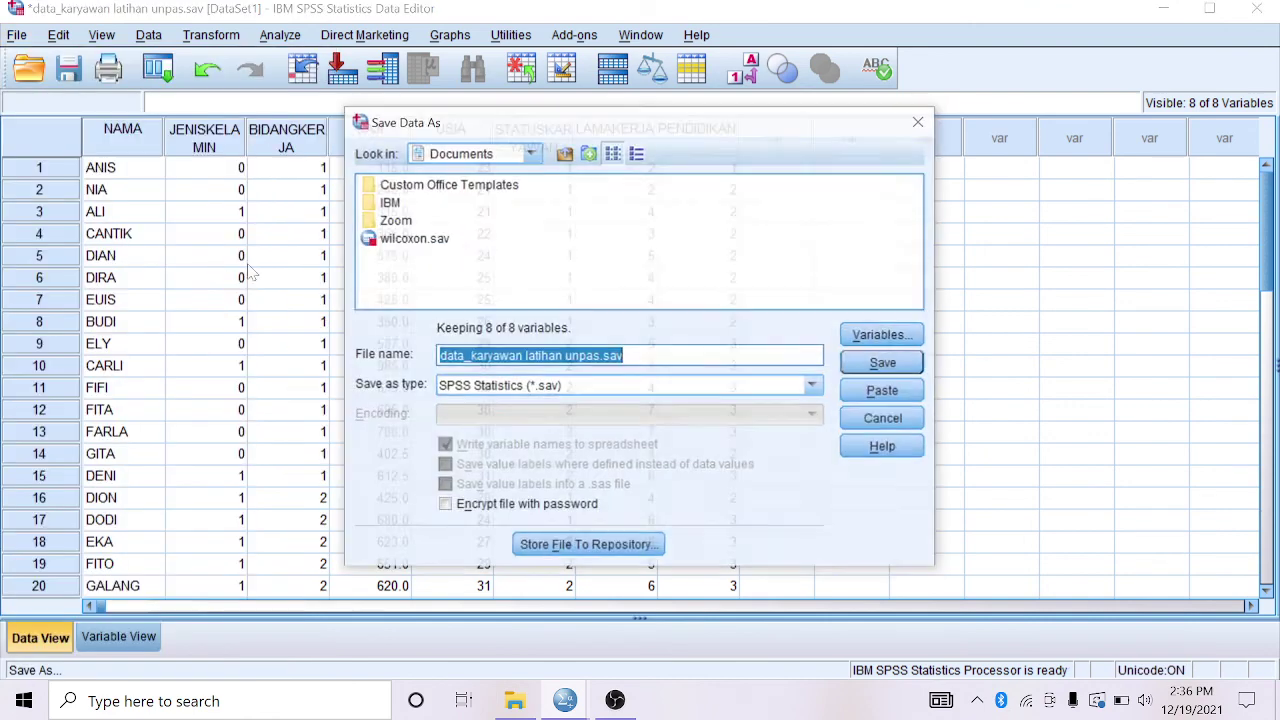
pyautogui.click(532, 154)
pyautogui.click(568, 207)
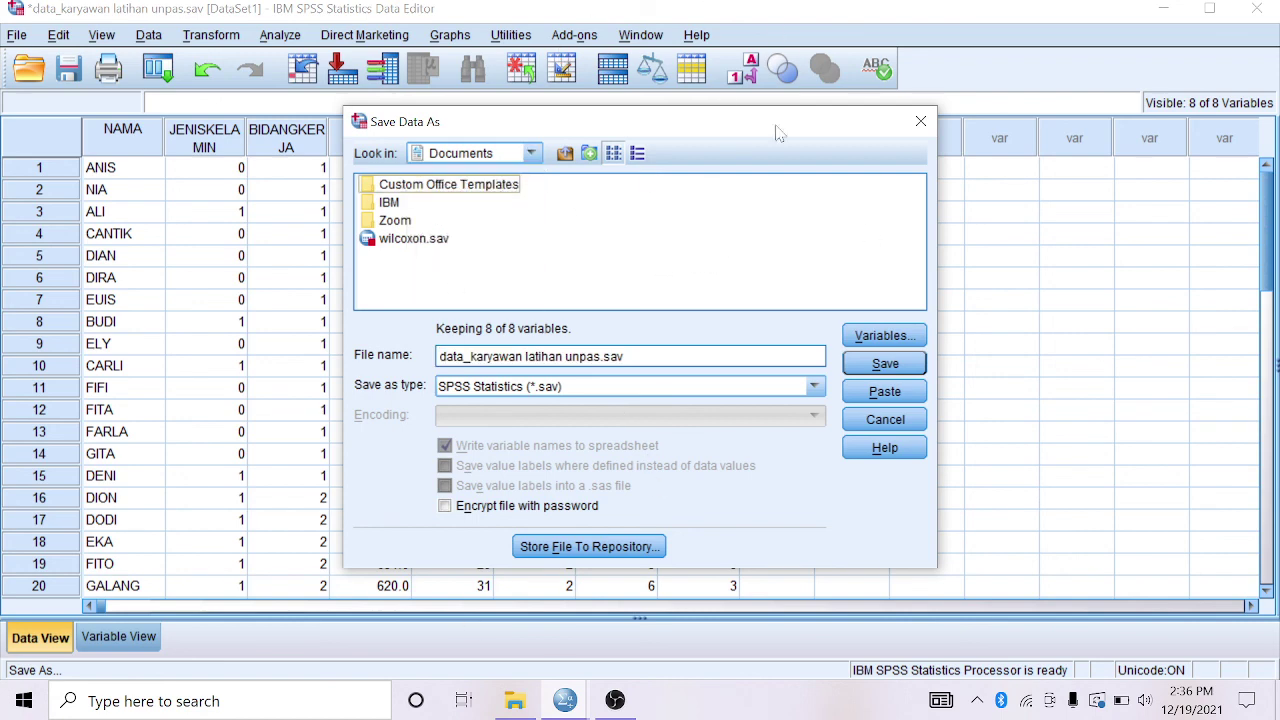
pyautogui.click(921, 122)
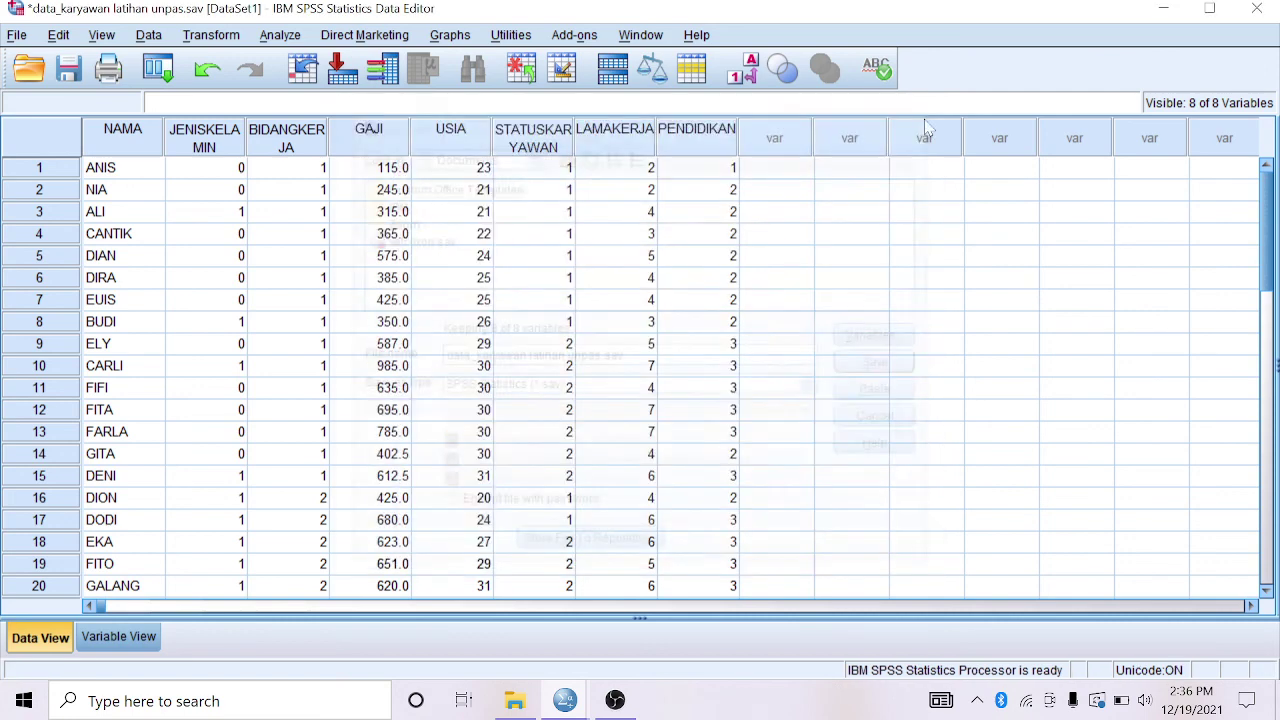